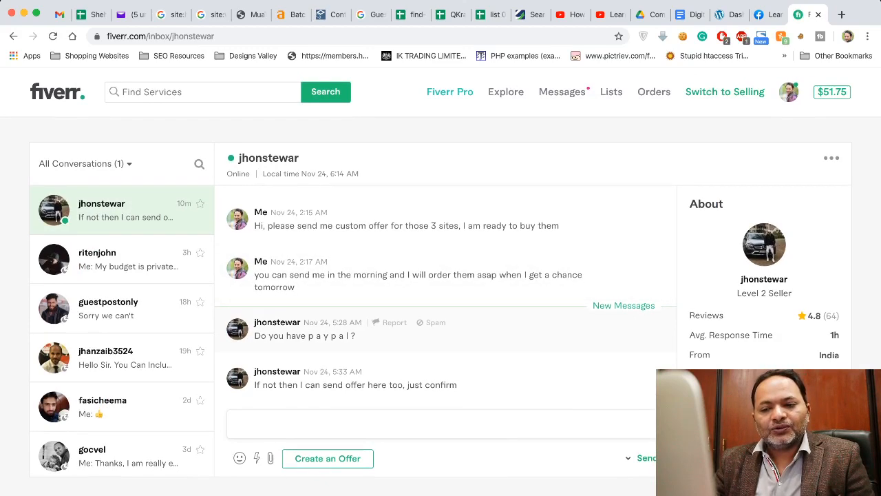
# Review the open Fiverr conversation with the guest-post seller, from the pricing discussion to the newest messages.
pyautogui.scroll(5, 447, 294)
pyautogui.scroll(5, 446, 294)
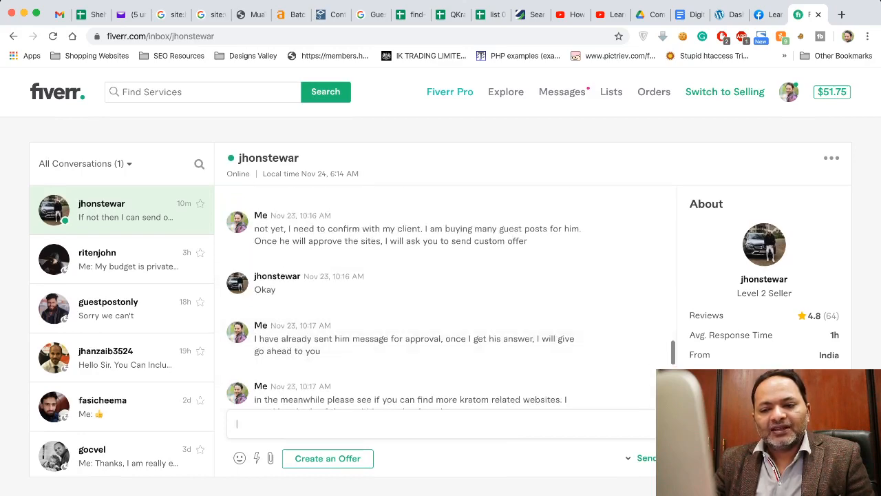
pyautogui.scroll(5, 446, 294)
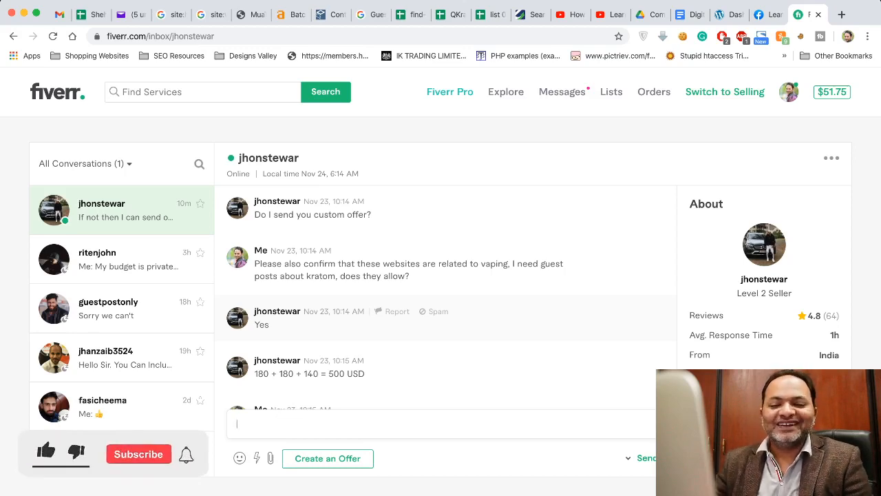
pyautogui.scroll(-2, 446, 309)
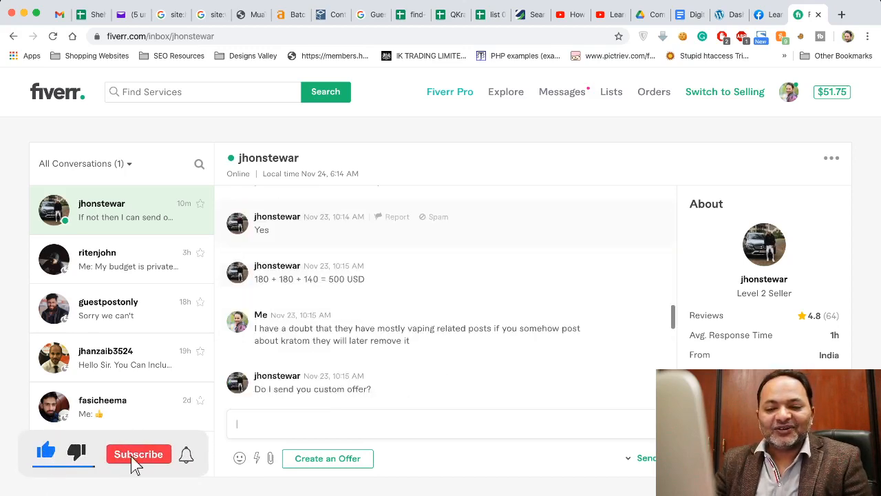
pyautogui.scroll(-7, 446, 309)
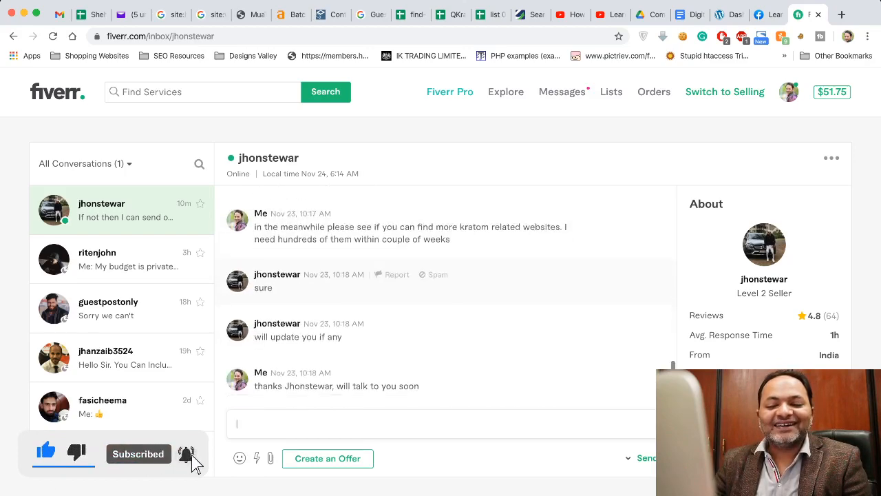
pyautogui.scroll(-2, 447, 310)
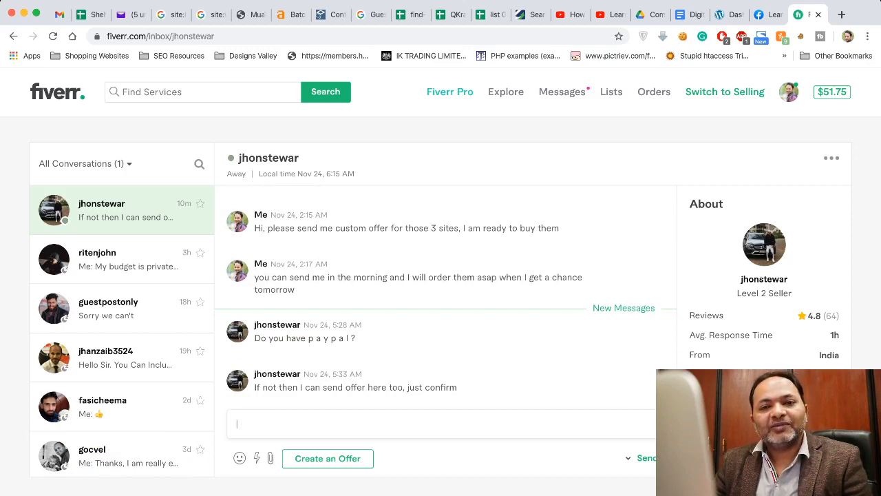
pyautogui.scroll(1, 446, 302)
pyautogui.scroll(4, 446, 306)
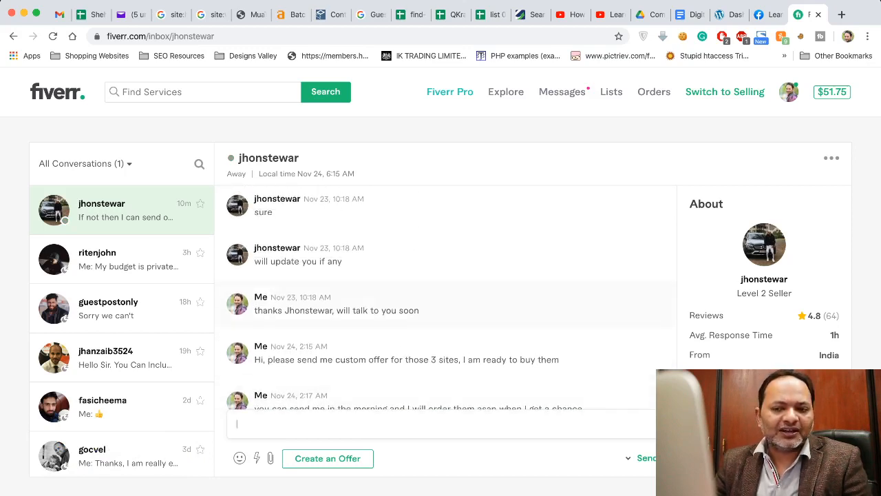
pyautogui.scroll(8, 447, 303)
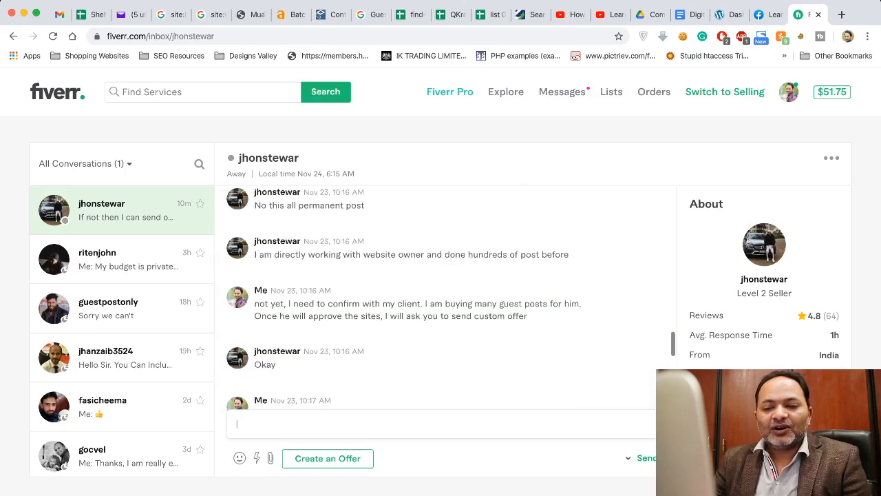
pyautogui.scroll(6, 447, 303)
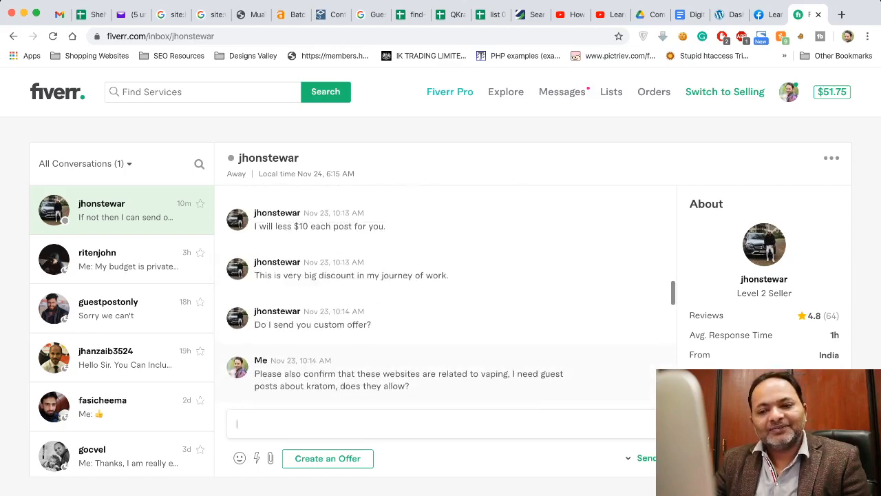
pyautogui.scroll(4, 446, 303)
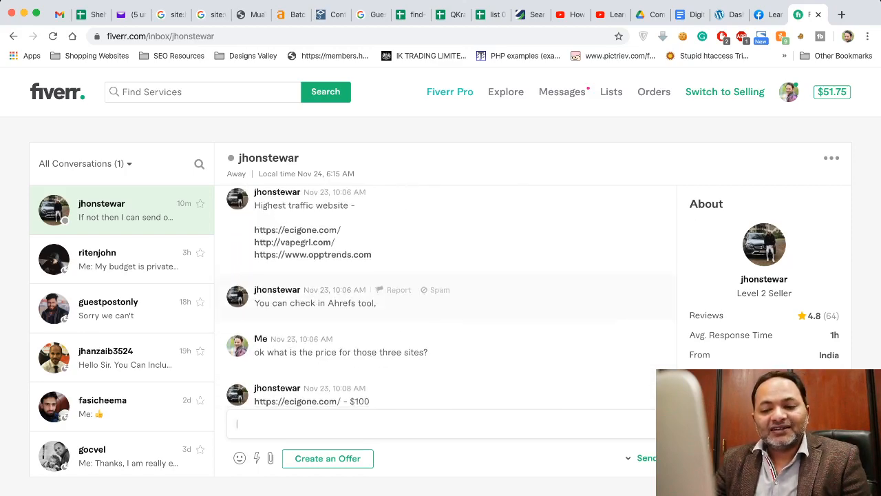
pyautogui.scroll(5, 446, 302)
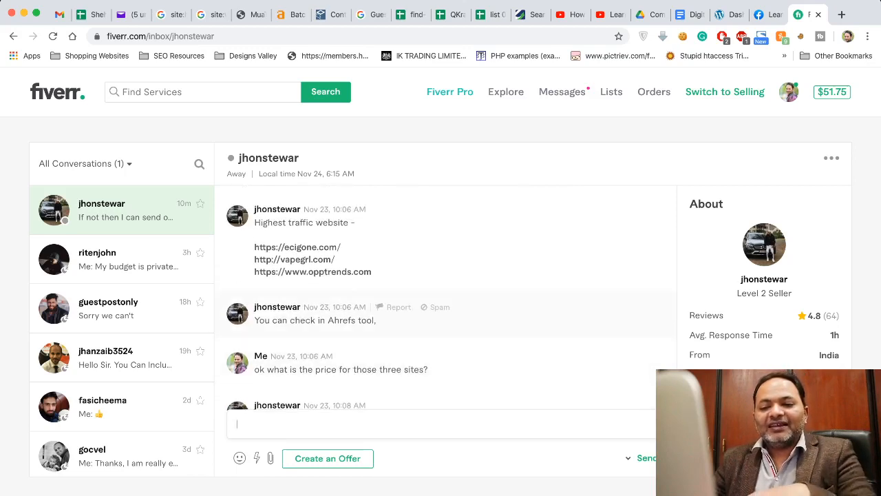
pyautogui.scroll(6, 451, 303)
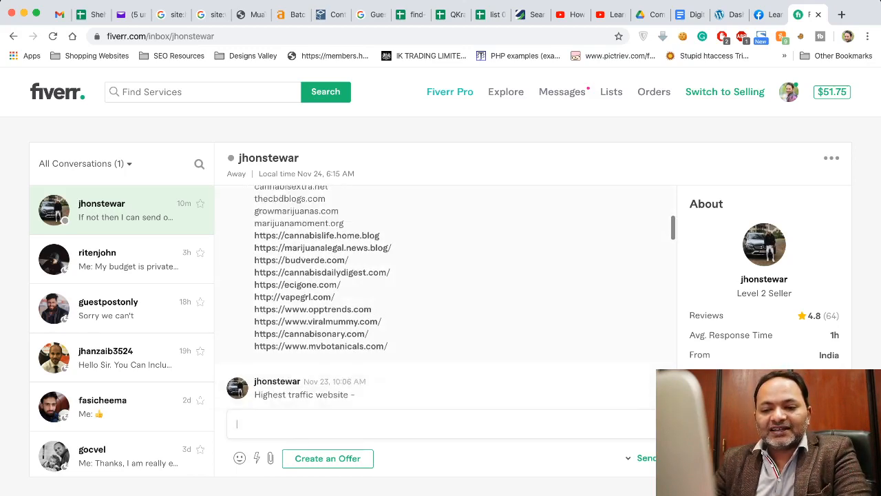
pyautogui.moveTo(389, 365); pyautogui.dragTo(255, 223)
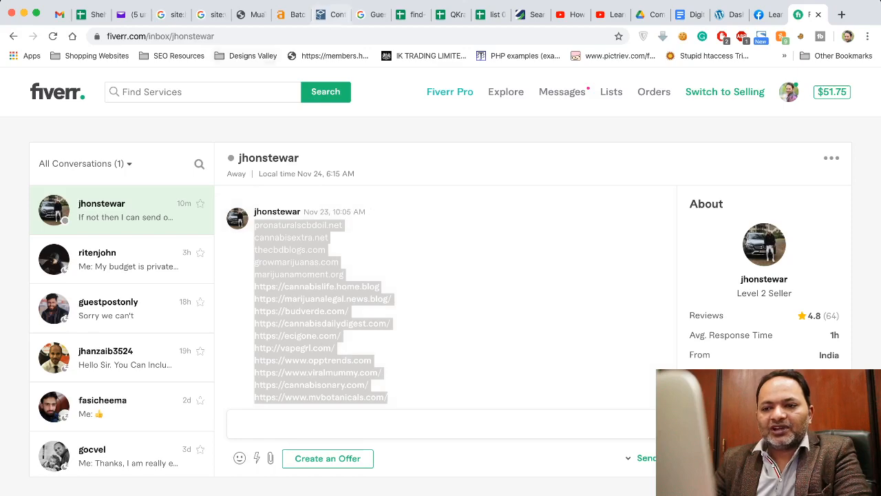
# Switch to Ahrefs, reload the Batch Analysis page and try to sign in to MuaTool with the prefilled account details.
pyautogui.click(293, 14)
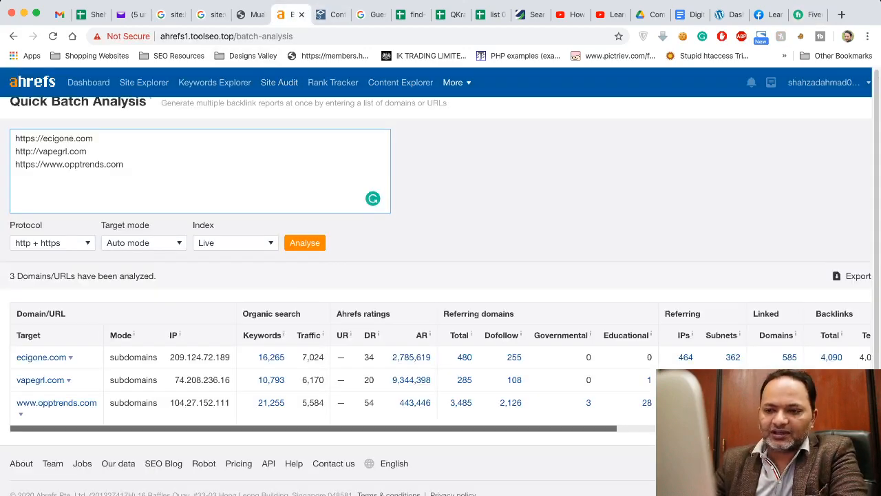
pyautogui.press('super+r')
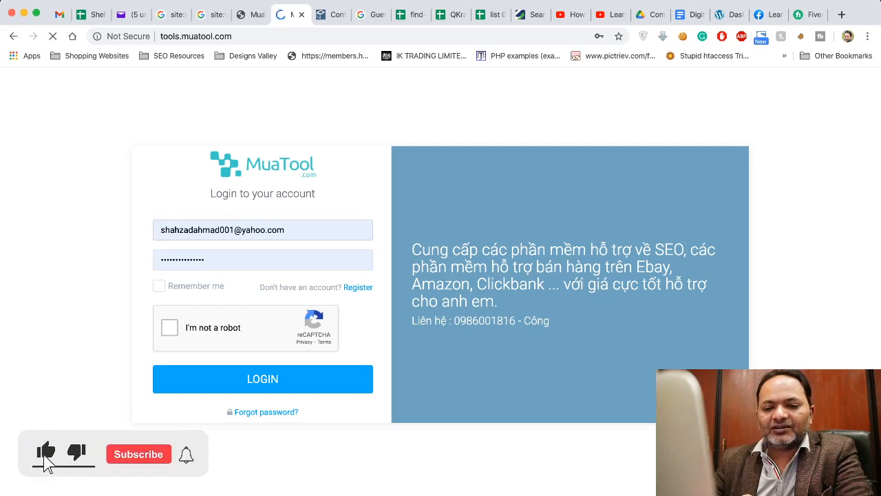
pyautogui.click(169, 327)
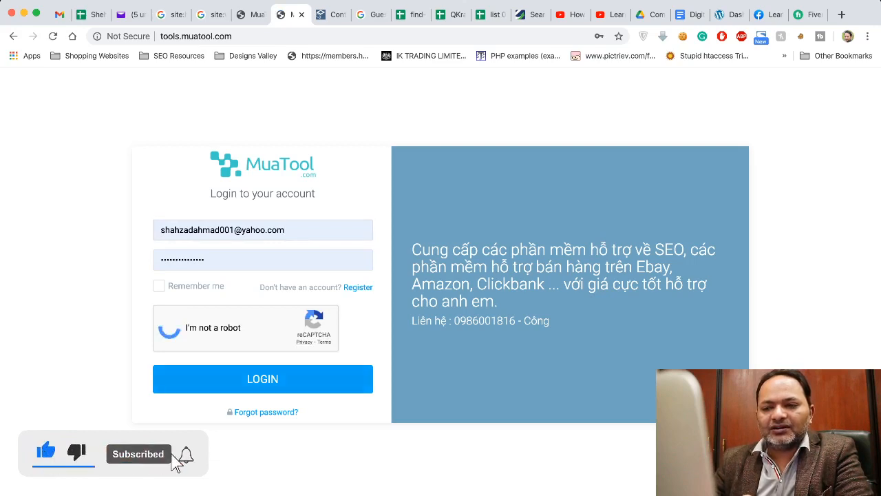
pyautogui.click(263, 379)
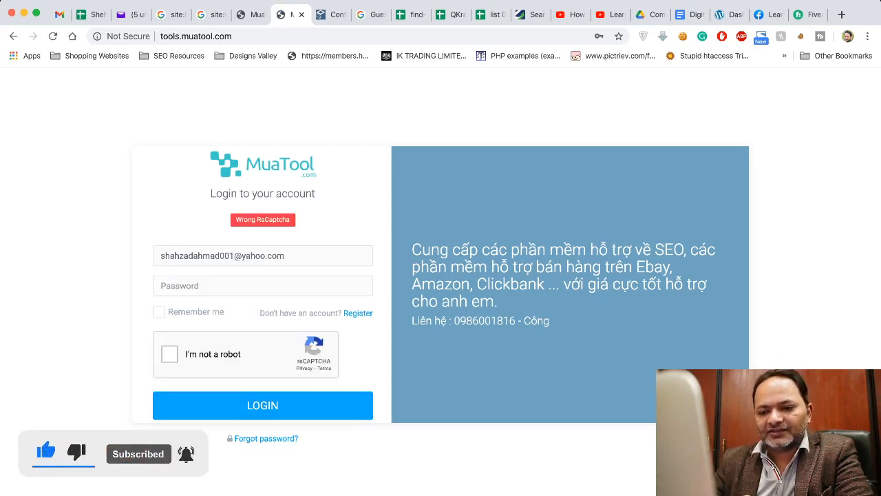
# Fill in the saved MuaTool account password, complete the reCAPTCHA check and log in to reach Ahrefs.
pyautogui.click(263, 285)
pyautogui.press('Down')
pyautogui.press('Return')
pyautogui.click(170, 354)
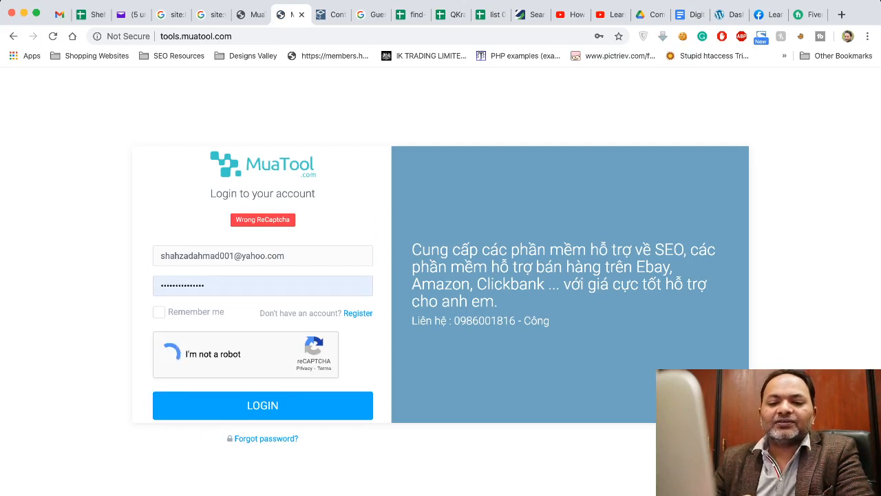
pyautogui.click(263, 405)
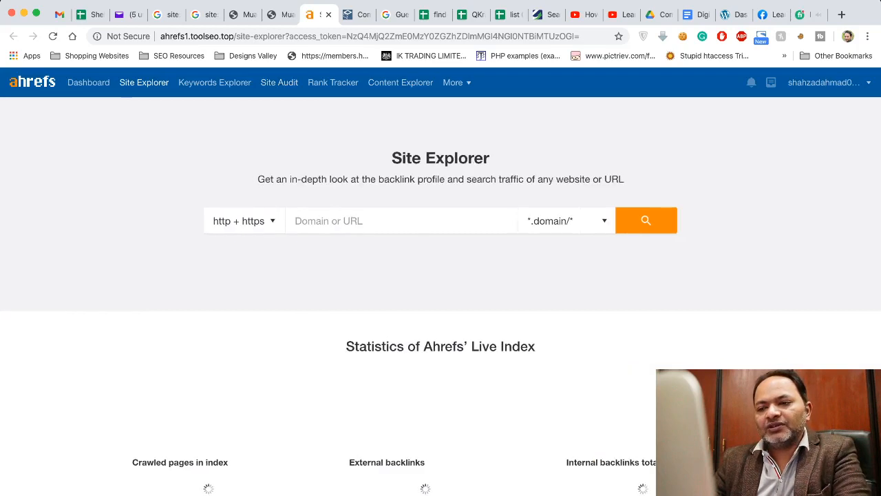
# Paste the seller's copied website list into Ahrefs Batch Analysis and analyse it with http + https, Auto mode and the Live index.
pyautogui.click(456, 82)
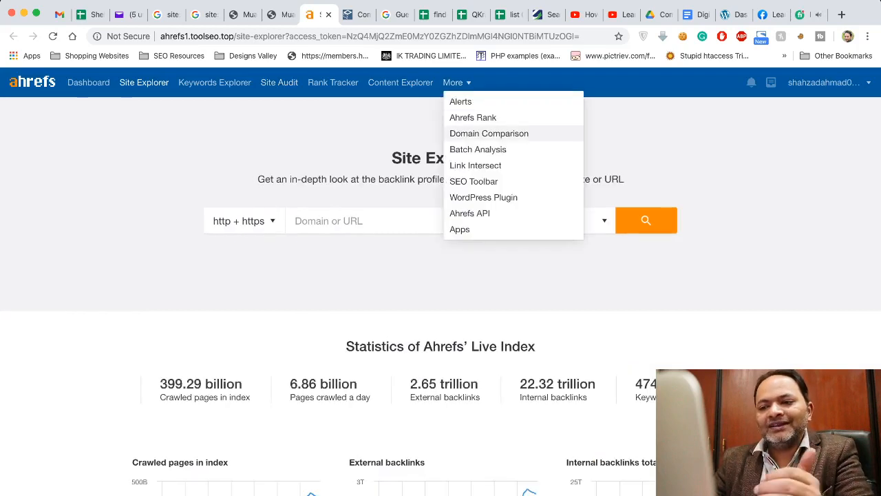
pyautogui.click(478, 149)
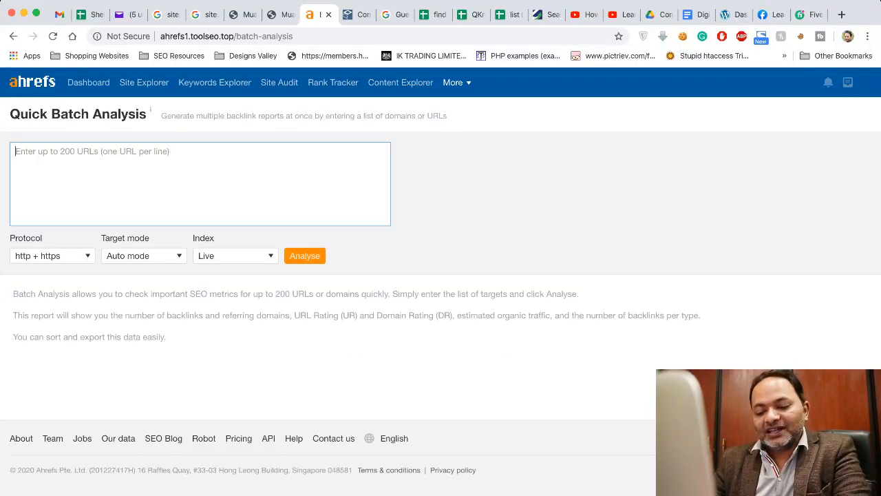
pyautogui.press('super+v')
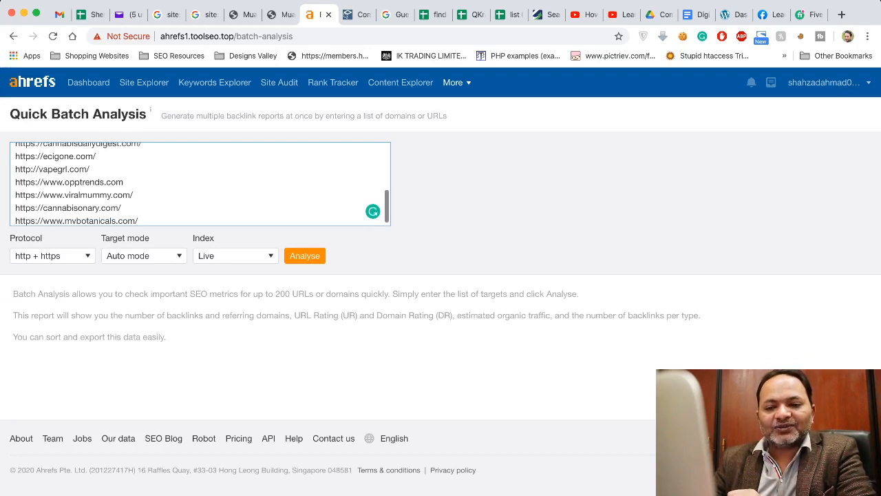
pyautogui.scroll(-1, 200, 184)
pyautogui.click(305, 255)
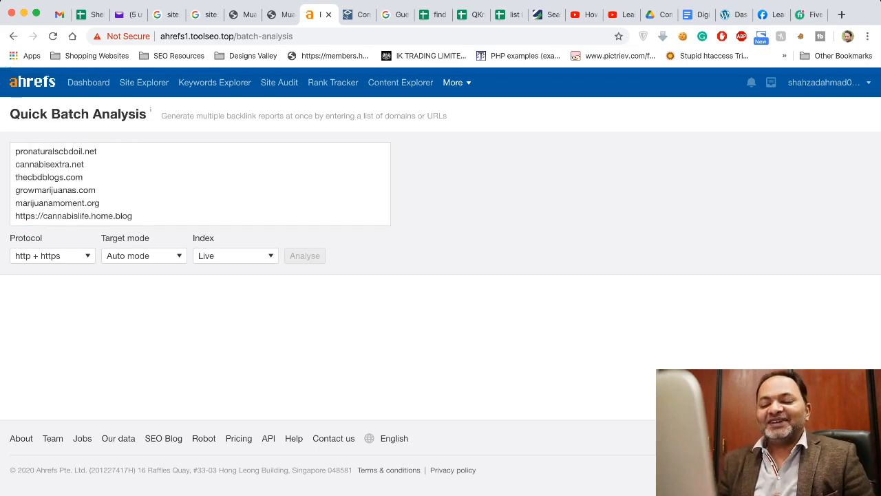
# Sort the analysed domains by organic traffic from highest to lowest and compare their keyword, rating and referring-domain metrics.
pyautogui.scroll(-5, 440, 289)
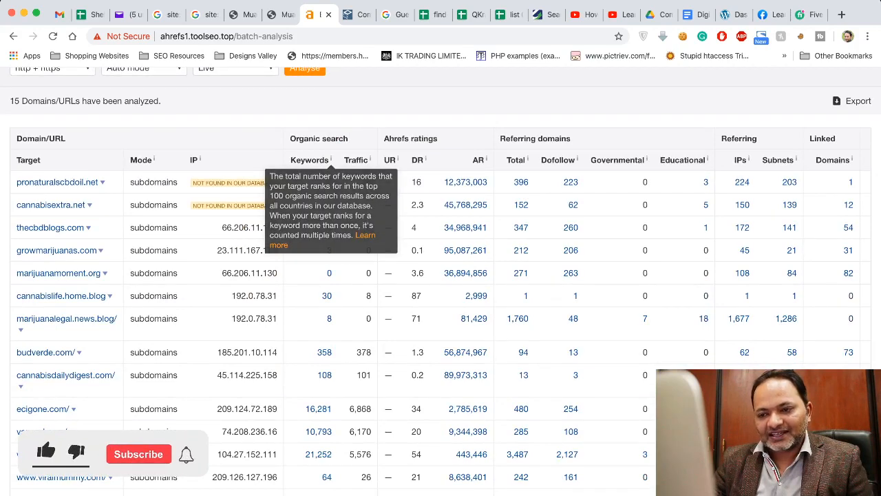
pyautogui.click(356, 159)
pyautogui.click(357, 159)
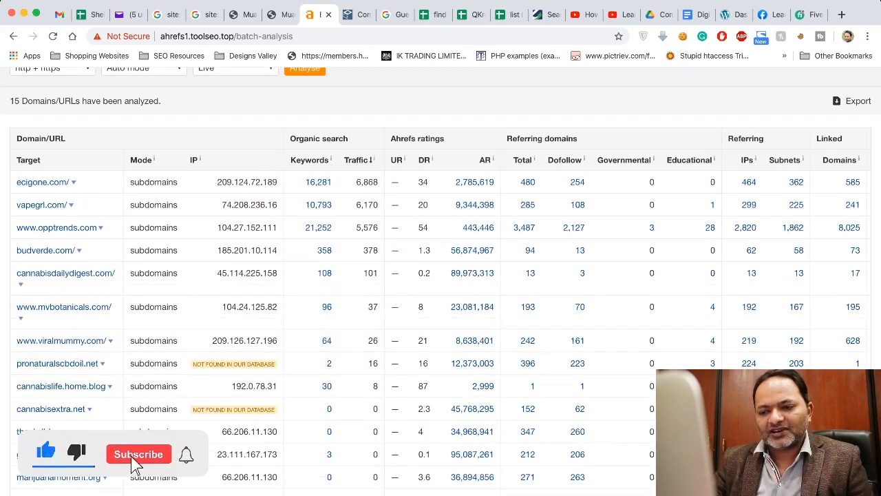
pyautogui.scroll(1, 356, 159)
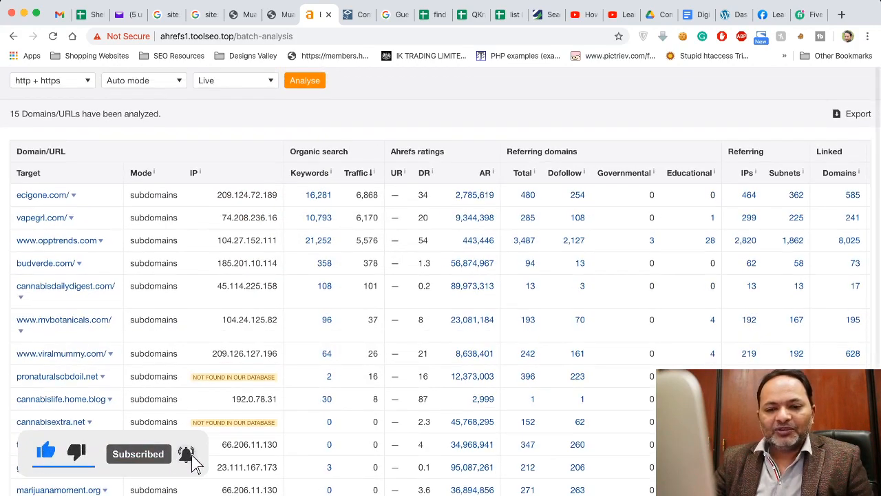
pyautogui.hscroll(1, 440, 322)
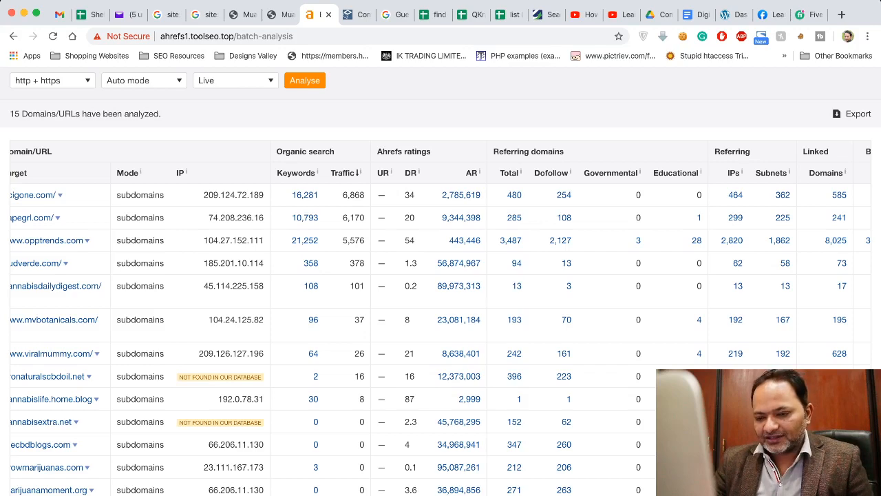
pyautogui.hscroll(-1, 441, 322)
pyautogui.hscroll(1, 441, 322)
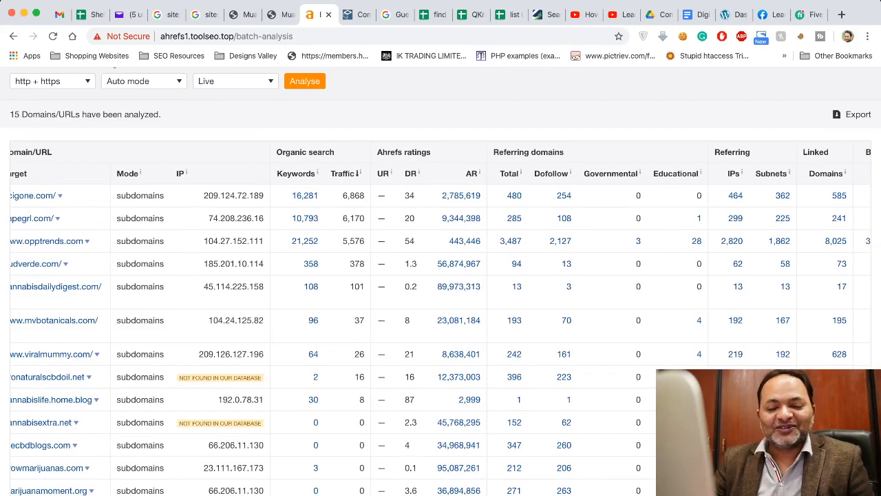
pyautogui.scroll(1, 440, 281)
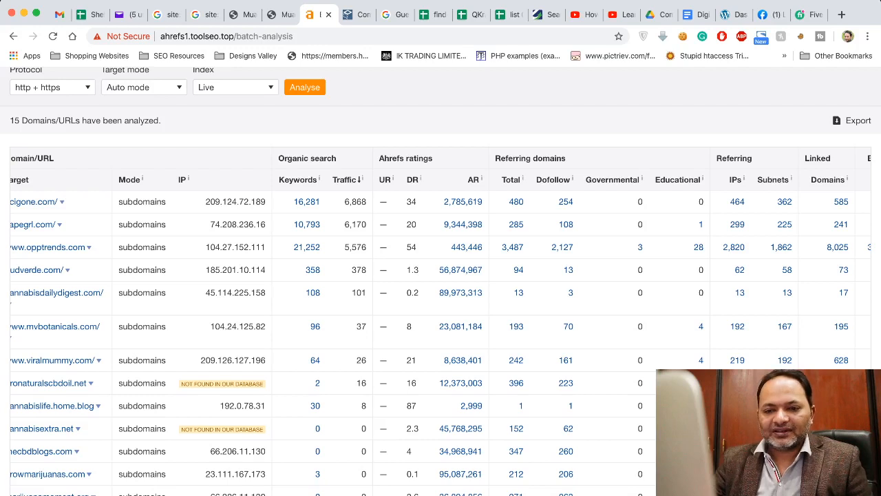
pyautogui.scroll(-1, 441, 276)
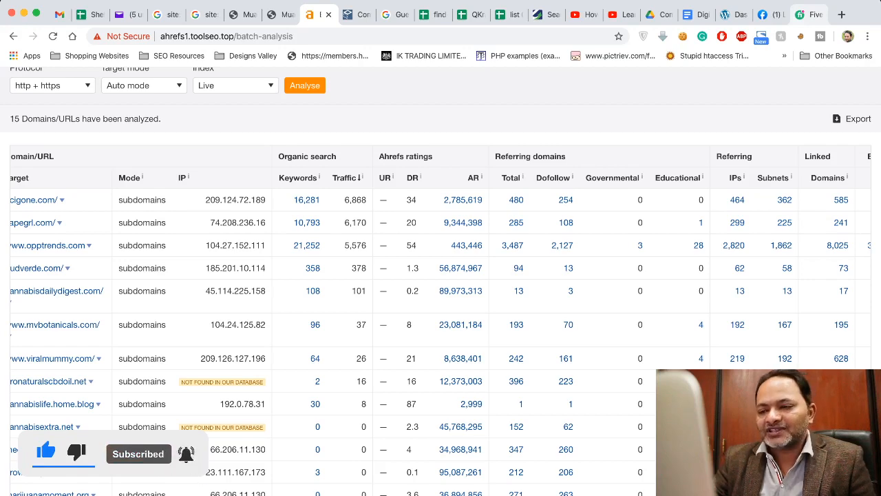
# Return to the Fiverr conversation and reread the messages on price, discount, kratom acceptance and post permanence.
pyautogui.press('super+9')
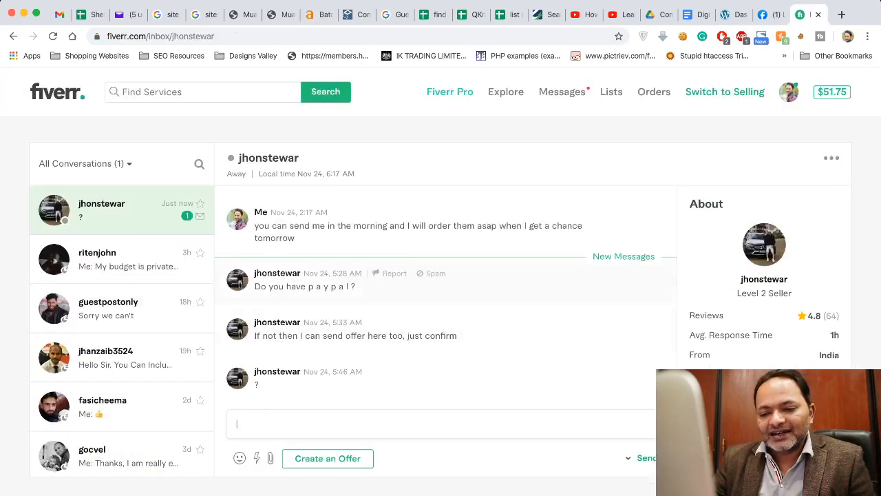
pyautogui.scroll(10, 435, 301)
pyautogui.scroll(8, 435, 300)
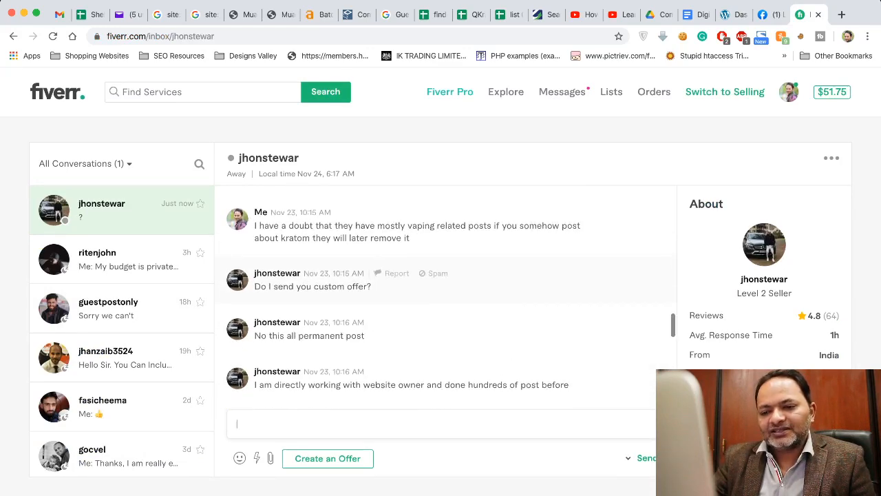
pyautogui.scroll(6, 435, 300)
pyautogui.scroll(5, 435, 301)
pyautogui.scroll(3, 451, 298)
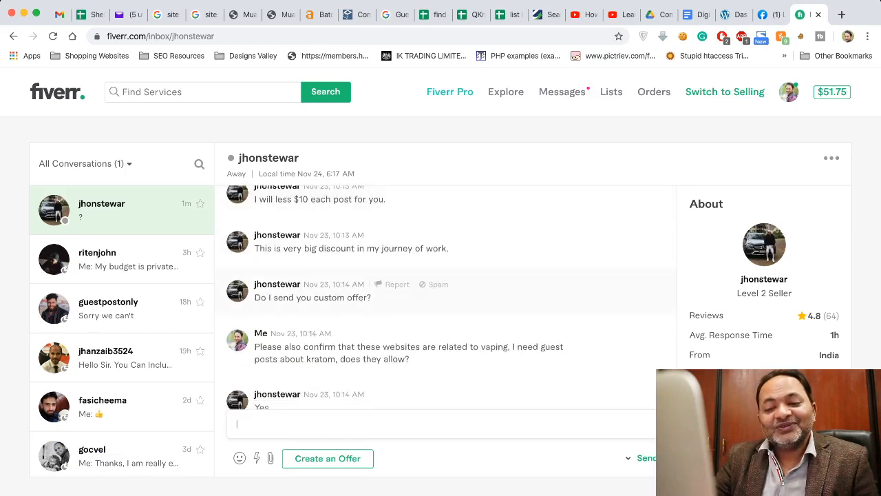
pyautogui.scroll(-5, 451, 297)
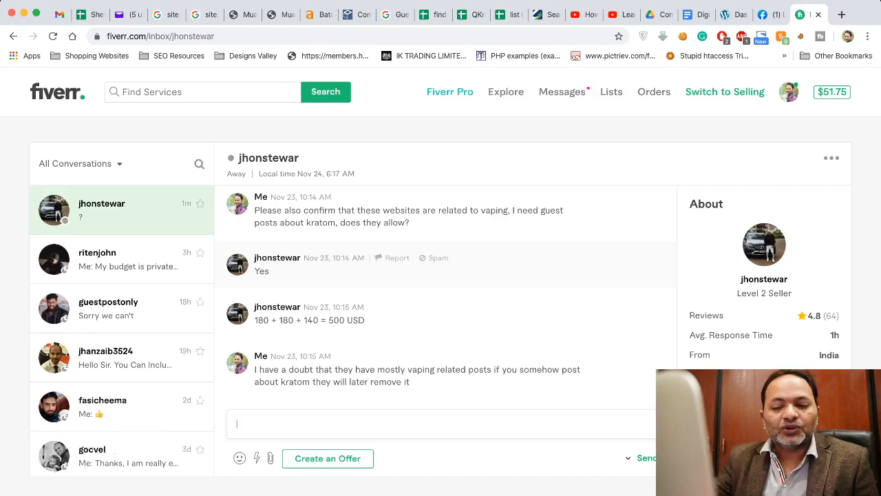
pyautogui.scroll(-1, 446, 281)
pyautogui.scroll(-1, 446, 281)
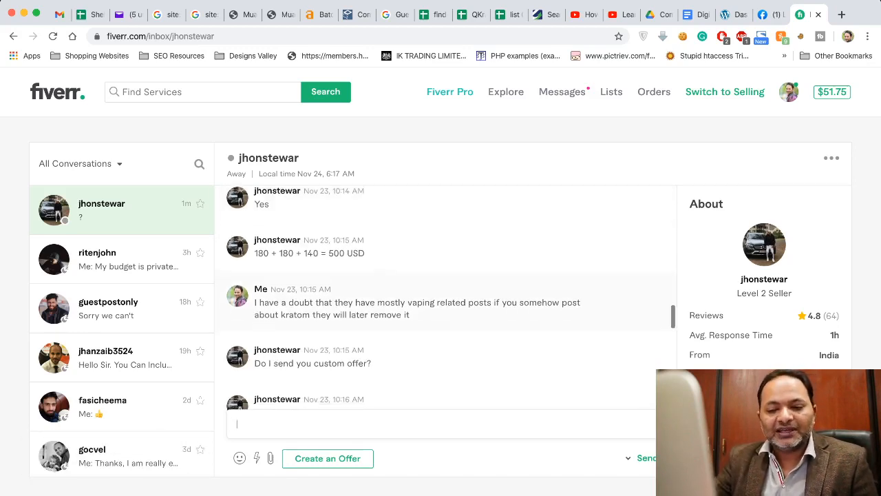
pyautogui.scroll(-1, 447, 324)
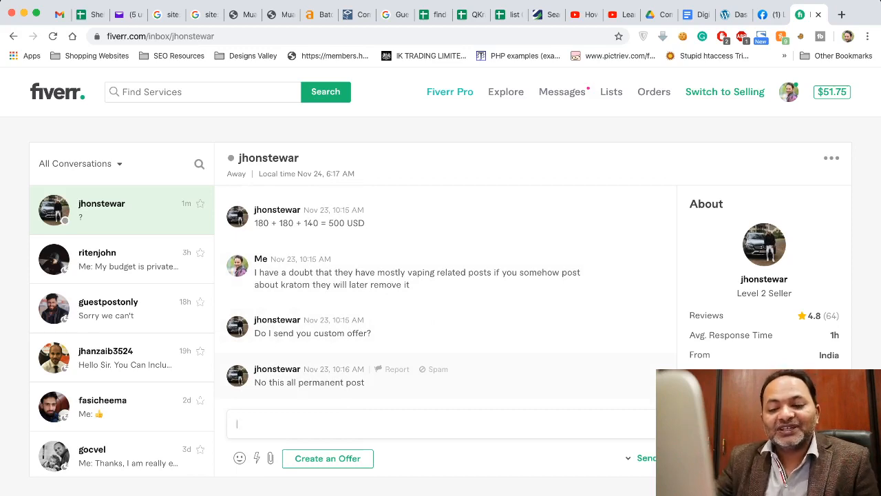
# Catch up on the seller's newest messages about PayPal and the offer, and begin a reply with "Yes, I am here but I".
pyautogui.scroll(-8, 446, 324)
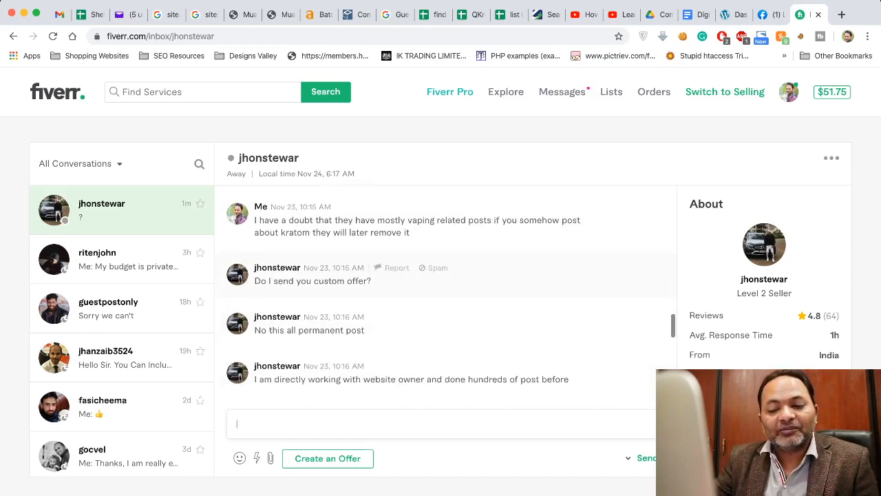
pyautogui.scroll(-5, 446, 324)
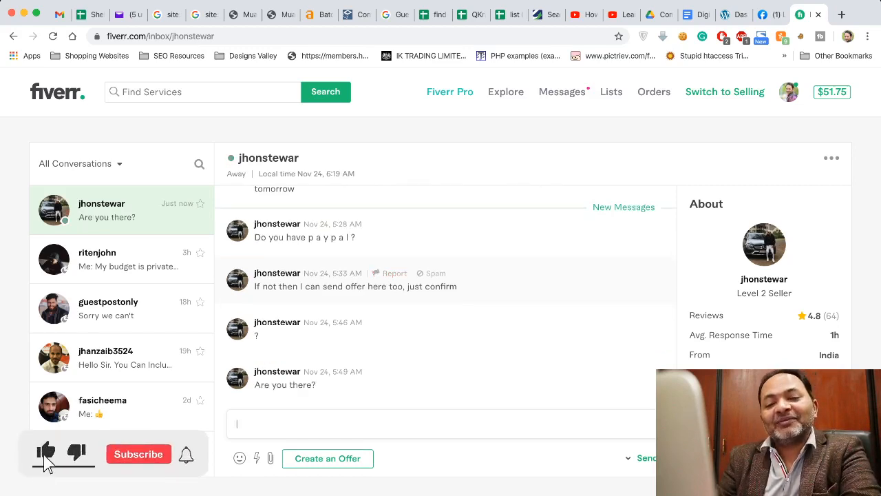
pyautogui.write('Yes, I am')
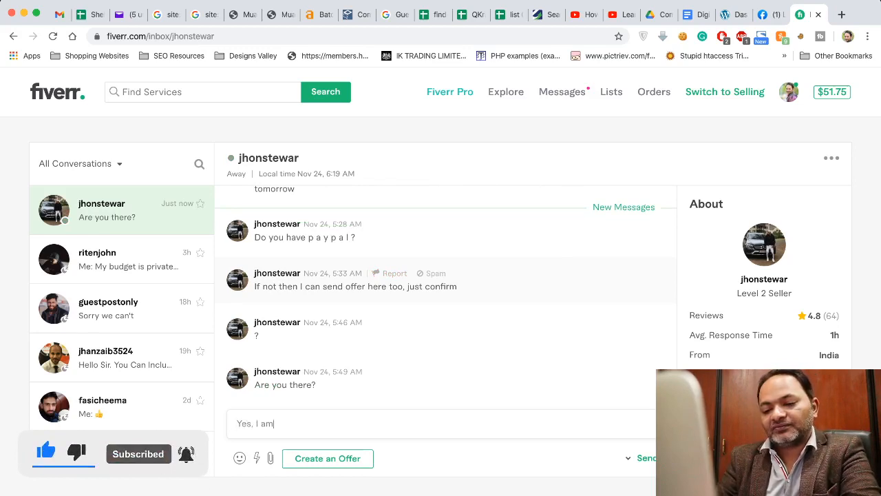
pyautogui.write(' here but I d')
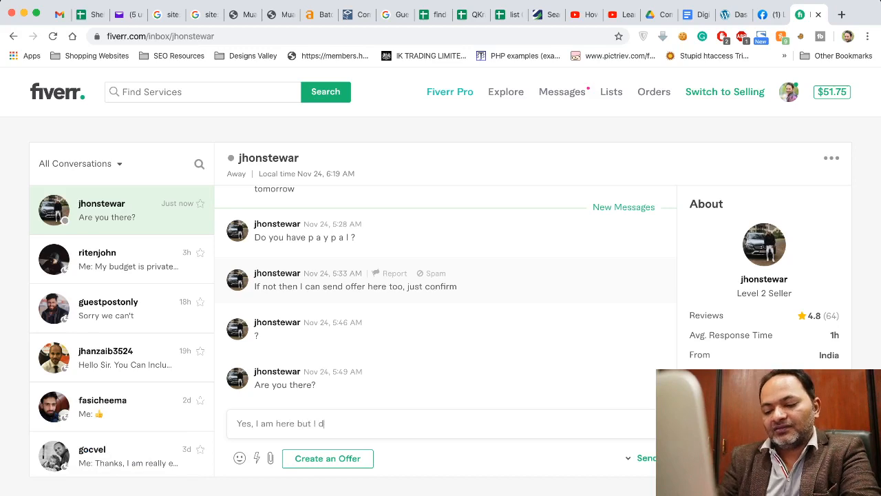
pyautogui.write("on't have PayP")
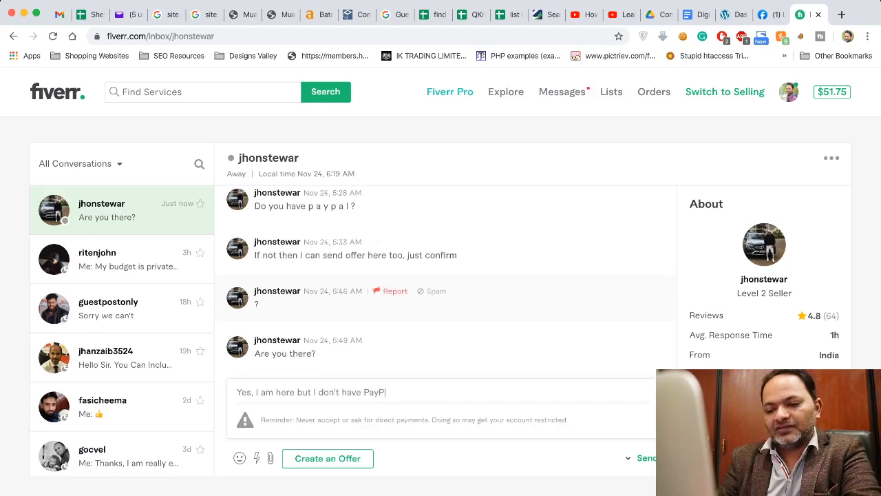
pyautogui.press('BackSpace')
pyautogui.press('BackSpace')
pyautogui.press('BackSpace')
pyautogui.press('BackSpace')
pyautogui.press('BackSpace')
pyautogui.press('BackSpace')
pyautogui.press('BackSpace')
pyautogui.press('BackSpace')
pyautogui.press('BackSpace')
pyautogui.press('BackSpace')
pyautogui.press('BackSpace')
pyautogui.press('BackSpace')
pyautogui.press('BackSpace')
pyautogui.press('BackSpace')
pyautogui.press('BackSpace')
# Complete the reply with "always prefer to buy guest posts via fiverr only." and send it to the seller.
pyautogui.write('always prefer to buy')
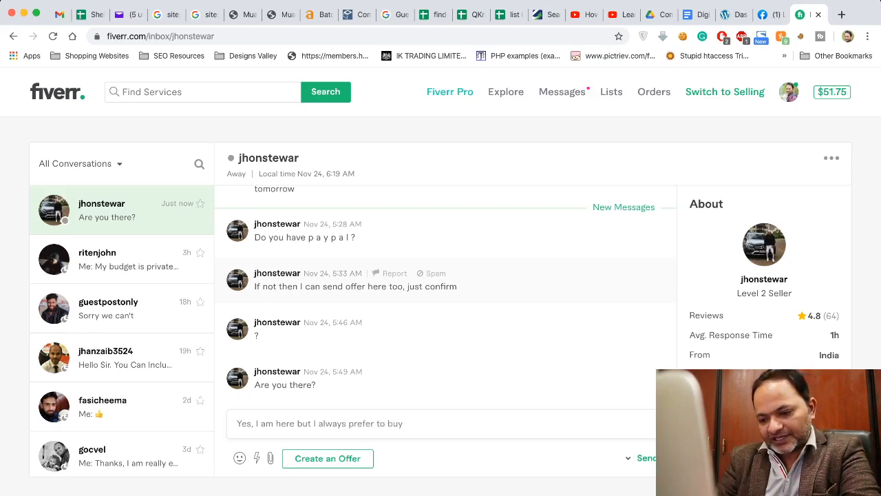
pyautogui.write(' uest')
pyautogui.press('BackSpace')
pyautogui.press('BackSpace')
pyautogui.press('BackSpace')
pyautogui.press('BackSpace')
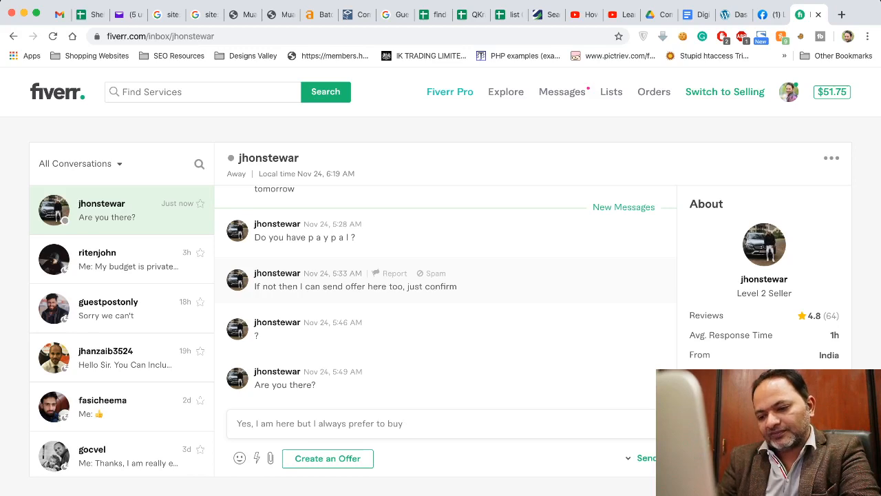
pyautogui.write('guest posts')
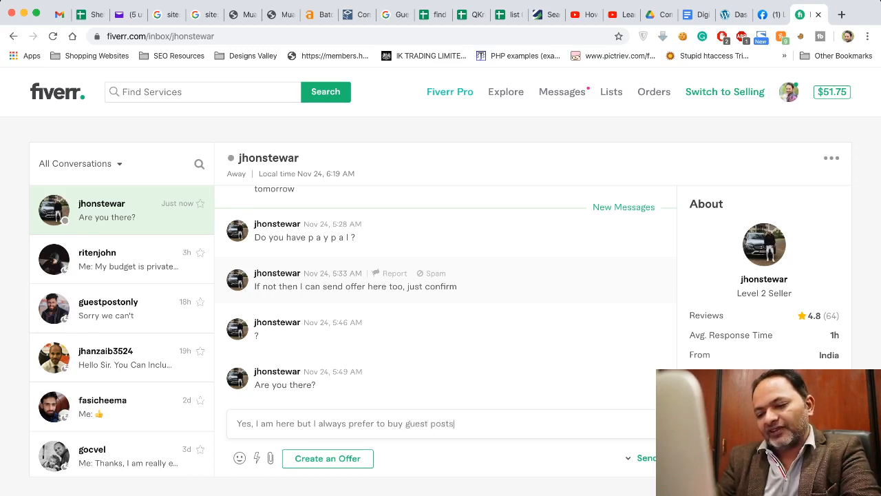
pyautogui.write(' via fiverr')
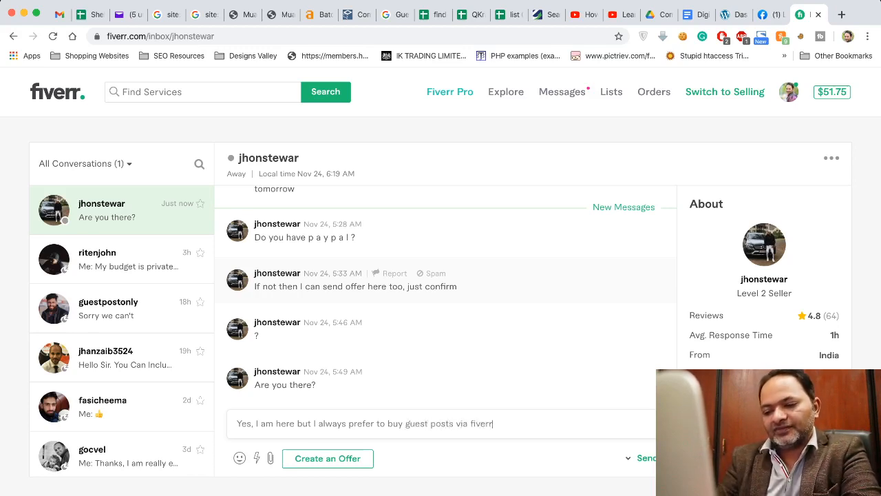
pyautogui.write(' only.')
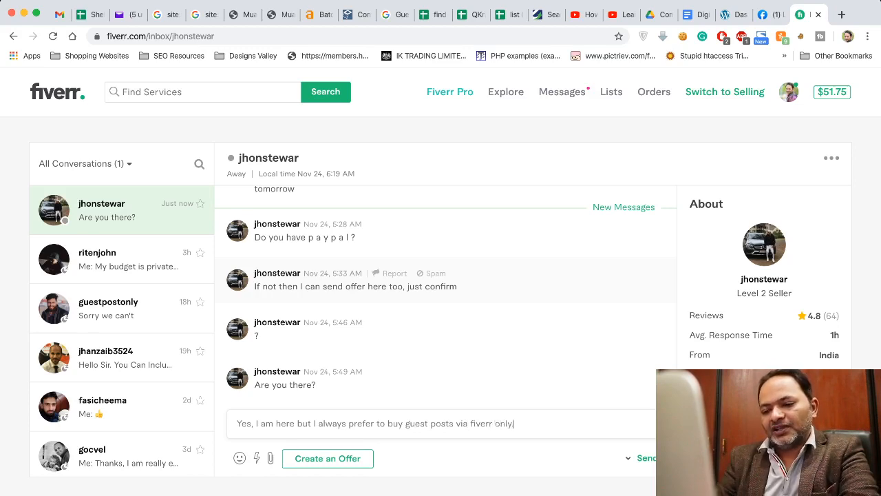
pyautogui.press('Return')
# Send the seller a follow-up message reading "so please send me custom offer, I am ready buy".
pyautogui.write('so please send me custom offer')
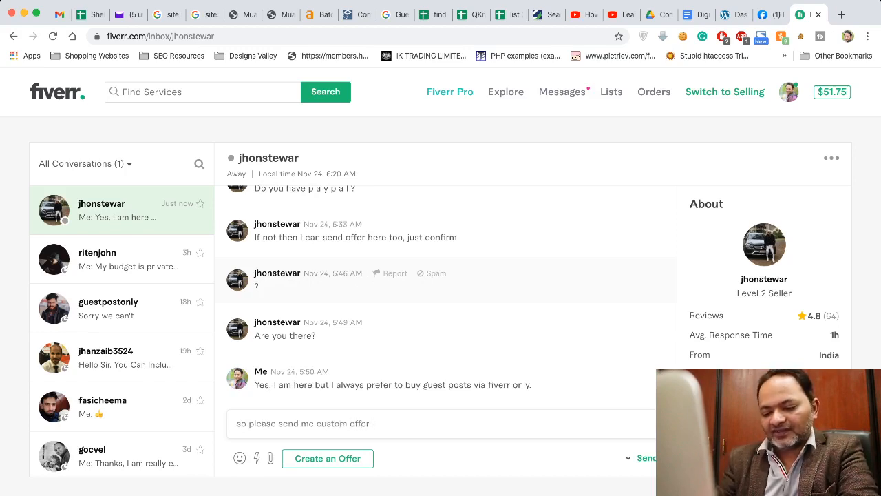
pyautogui.write(', I am ready')
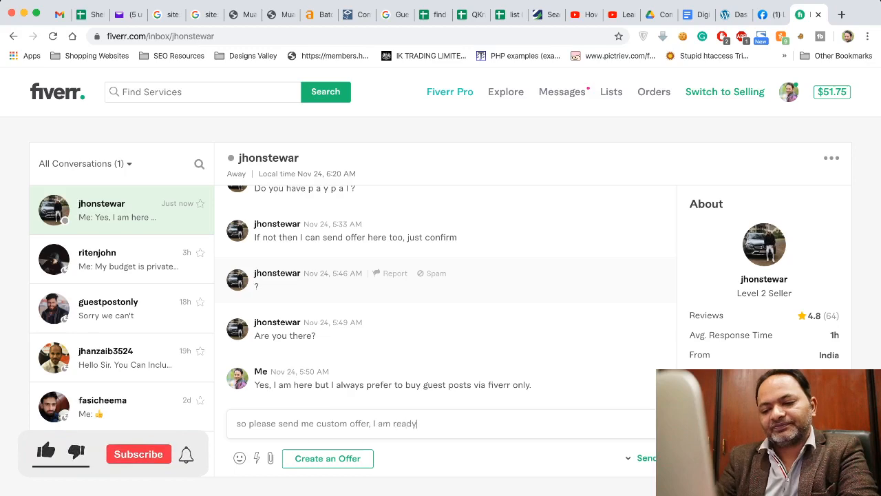
pyautogui.write(' buy')
pyautogui.press('Return')
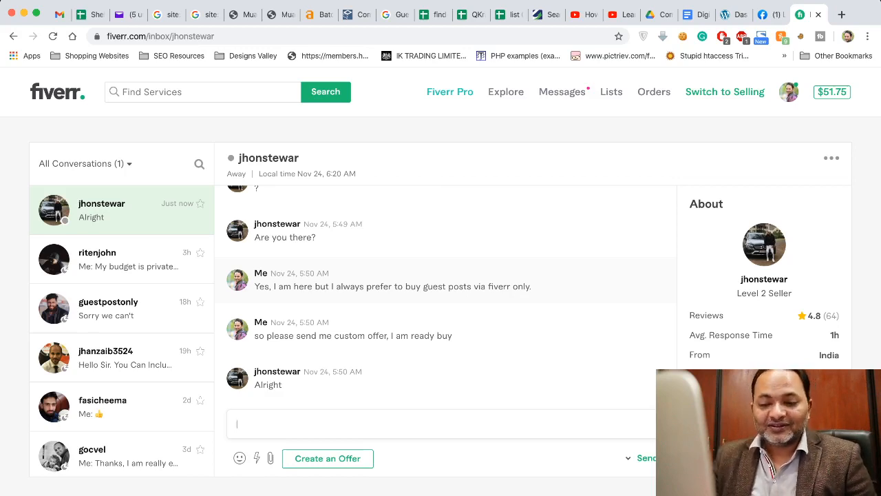
# Look over the seller's custom offer and write "Thanks buddy, I will do that in few mins" as the first line of a reply.
pyautogui.scroll(5, 441, 296)
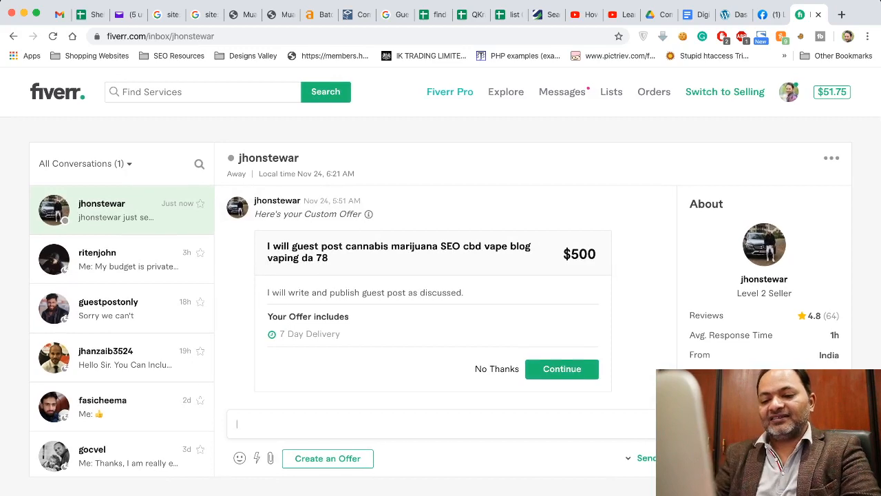
pyautogui.write('Thanks buddy, ')
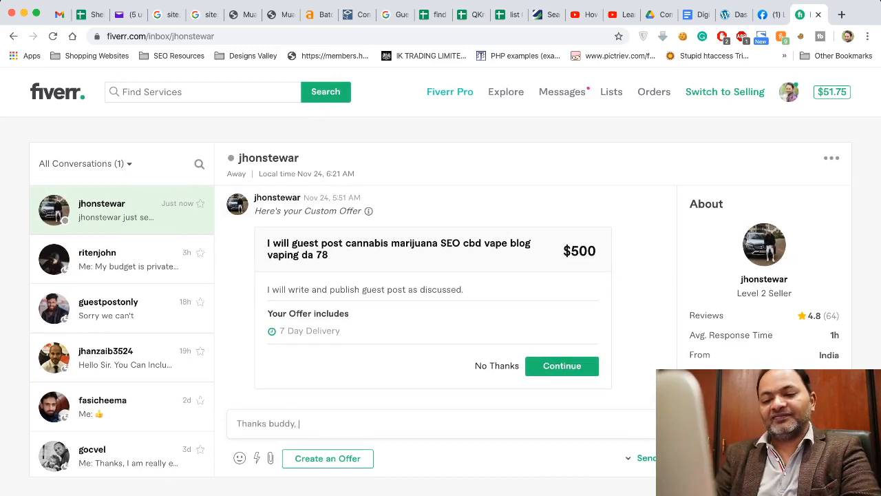
pyautogui.write('I will do that ')
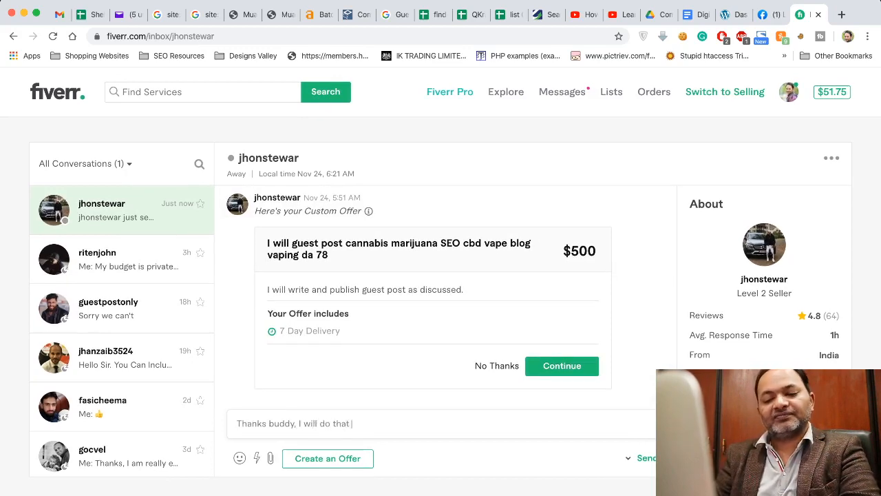
pyautogui.write('in few mins')
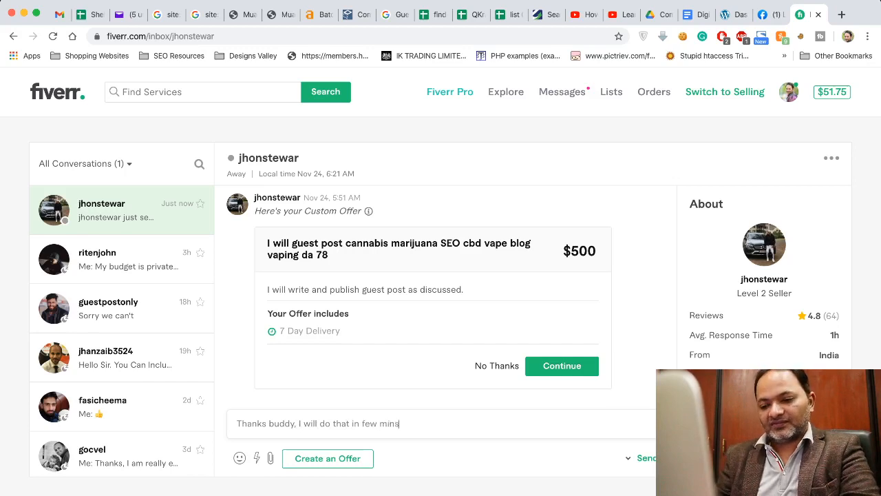
pyautogui.press('Return')
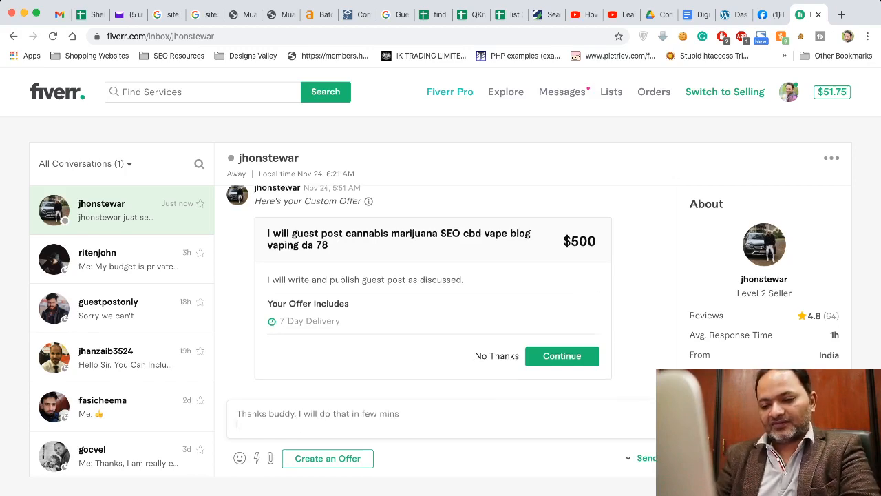
# Add the line "currently working on recording a video for my students and will purchase your gig in few mins." and send the reply.
pyautogui.write('currently w')
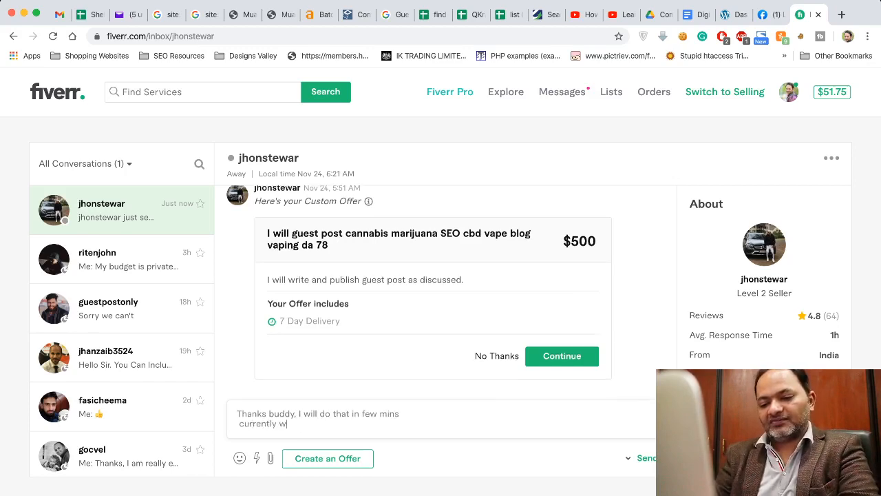
pyautogui.write('orking on recording a video for my students and w')
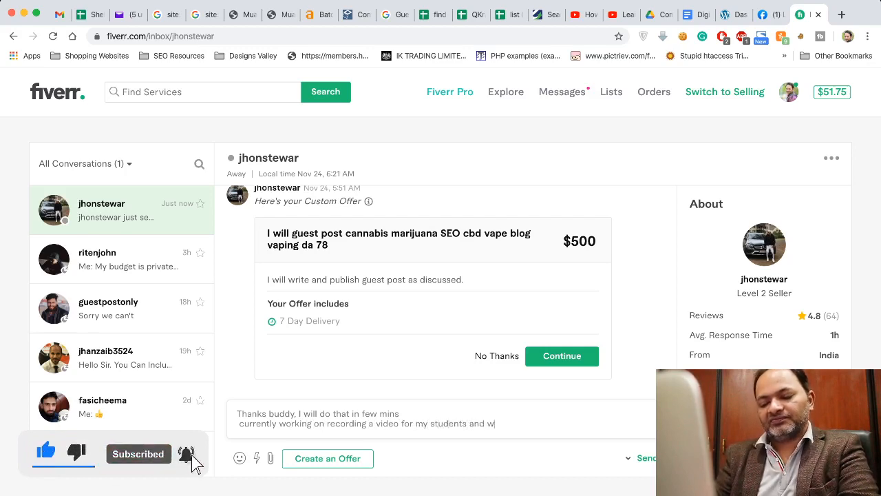
pyautogui.write('ill')
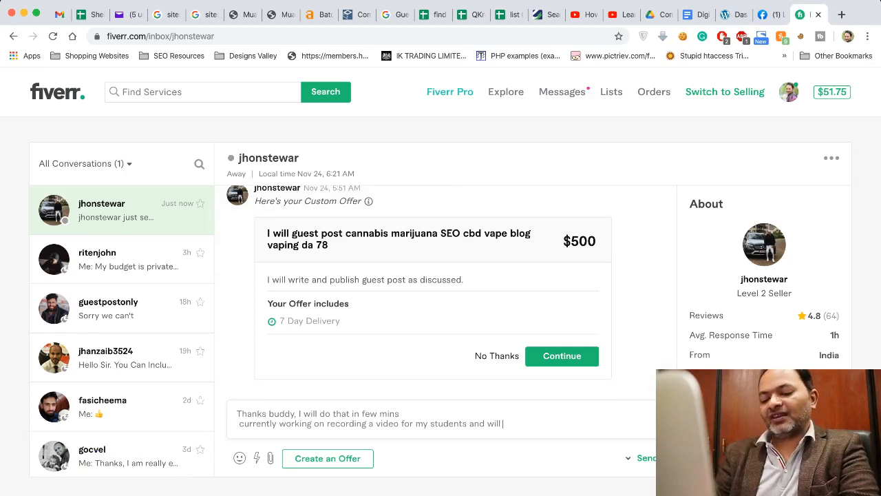
pyautogui.write('purchase your gig in few mins.')
pyautogui.press('Return')
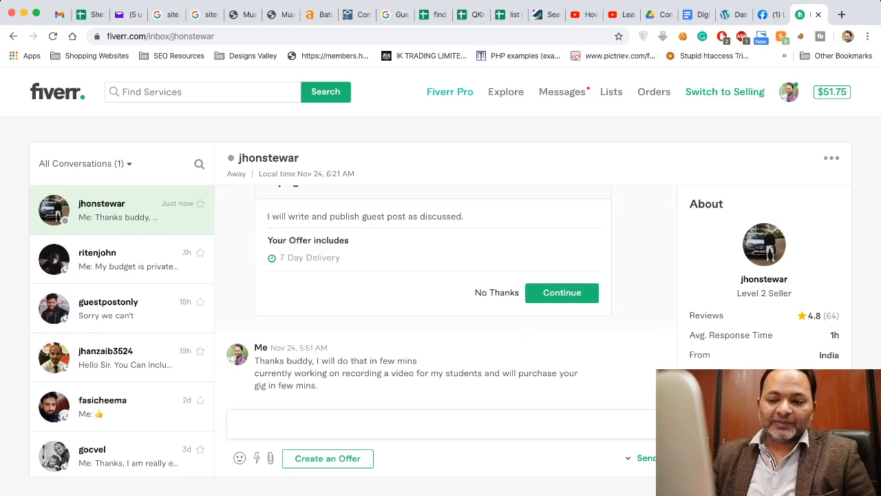
# Review the earlier conversation from the bulk discount request through kratom acceptance, post permanence and client approval to the custom offer and PayPal messages.
pyautogui.scroll(5, 444, 296)
pyautogui.scroll(5, 444, 296)
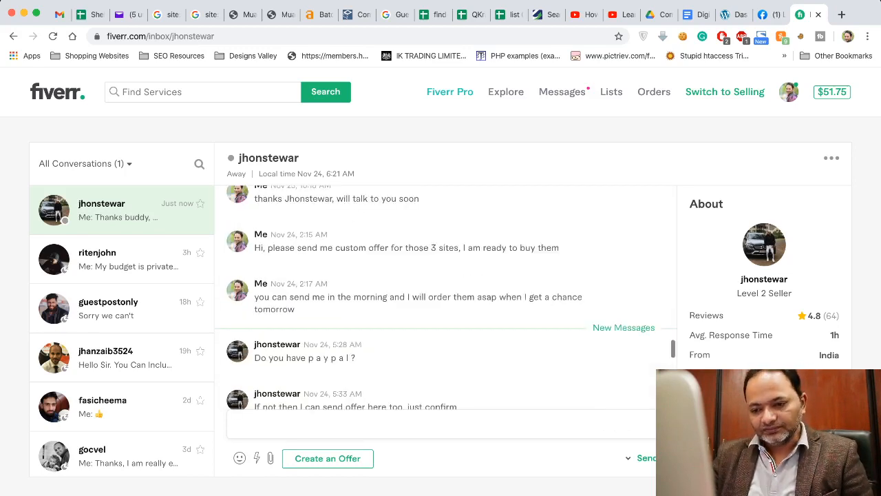
pyautogui.scroll(10, 444, 296)
pyautogui.scroll(-1, 444, 296)
pyautogui.scroll(-4, 444, 296)
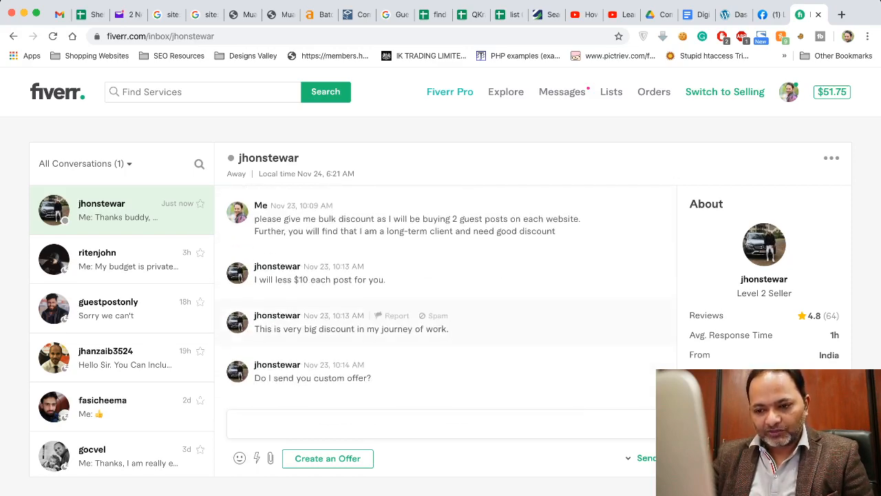
pyautogui.scroll(-4, 444, 296)
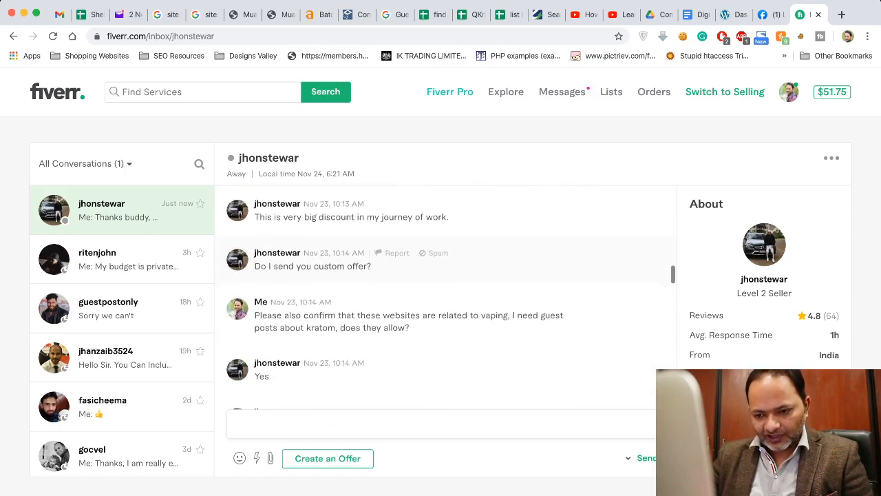
pyautogui.scroll(-4, 444, 296)
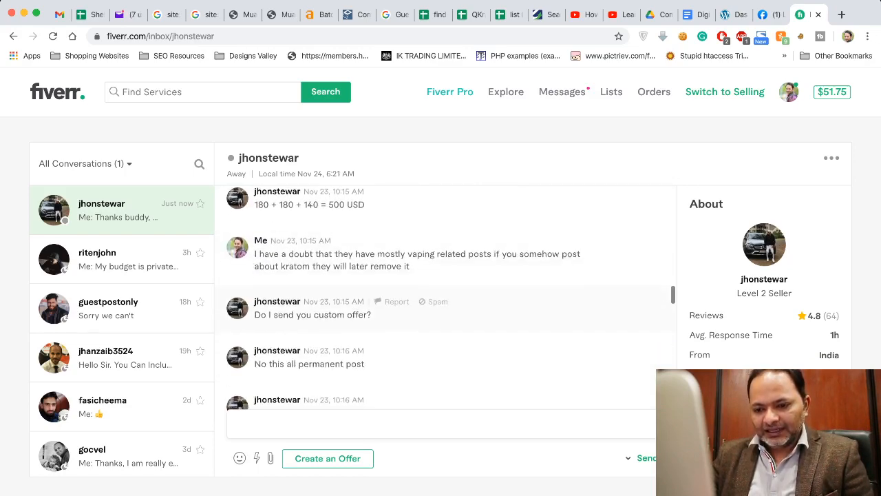
pyautogui.scroll(-4, 444, 296)
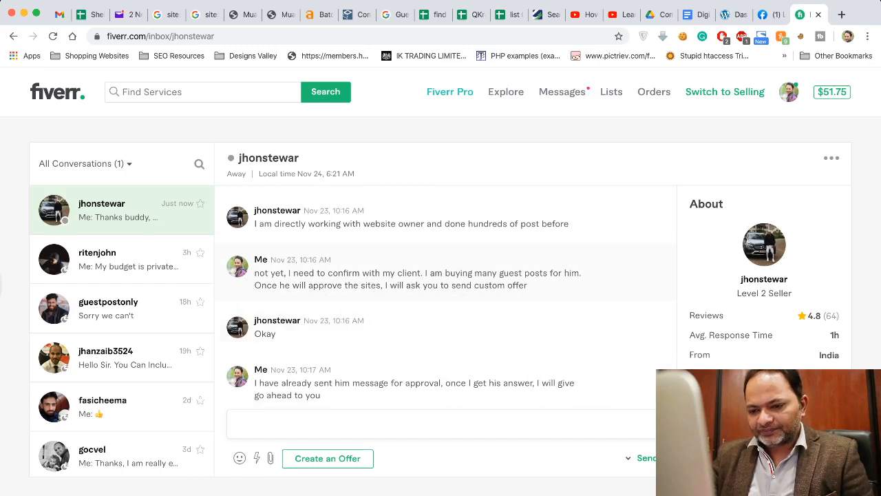
pyautogui.scroll(-1, 444, 296)
pyautogui.scroll(-4, 451, 297)
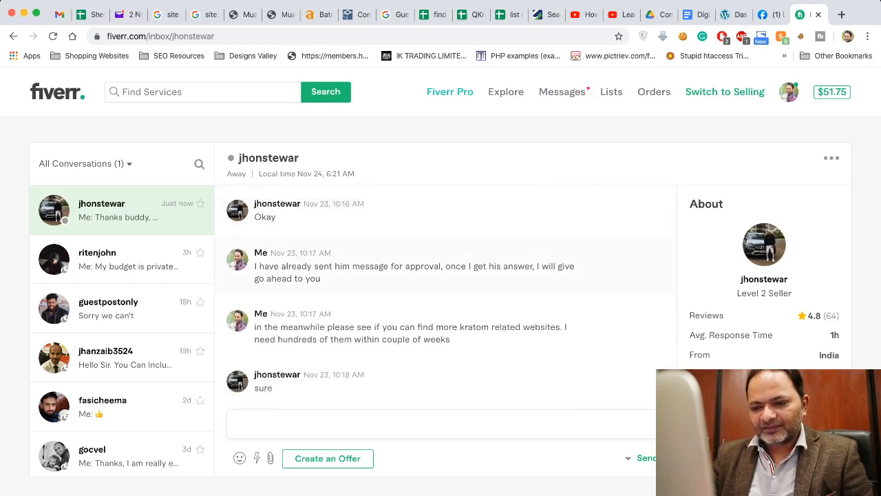
pyautogui.scroll(-1, 451, 298)
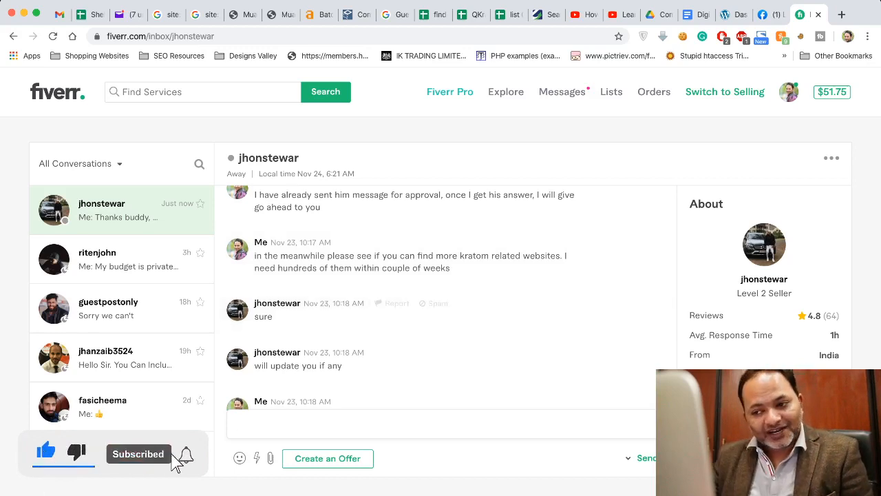
pyautogui.scroll(-2, 451, 297)
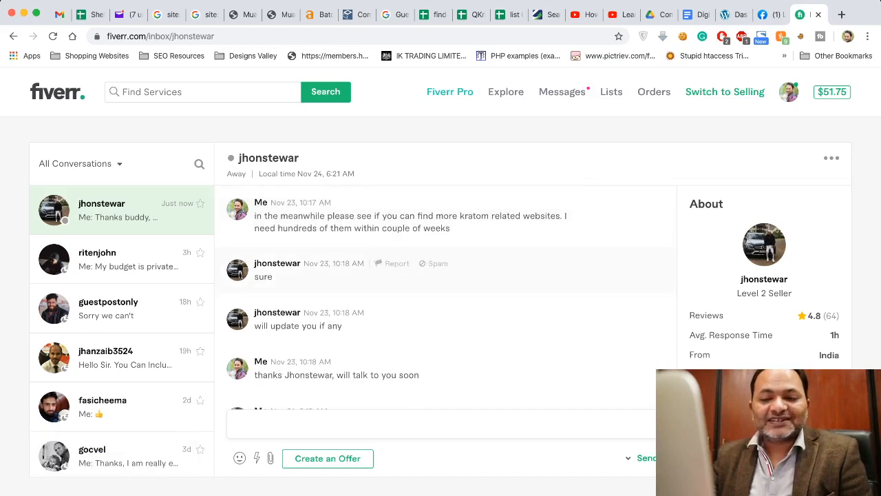
pyautogui.scroll(-5, 451, 297)
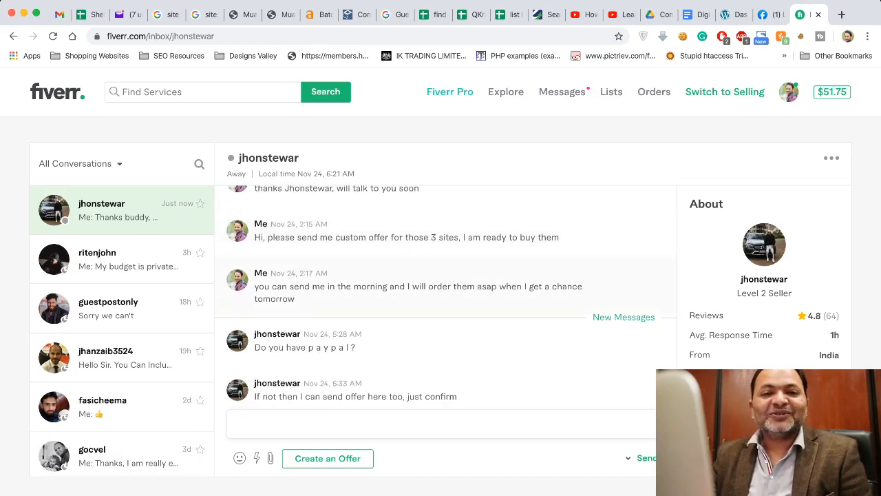
pyautogui.scroll(-3, 446, 293)
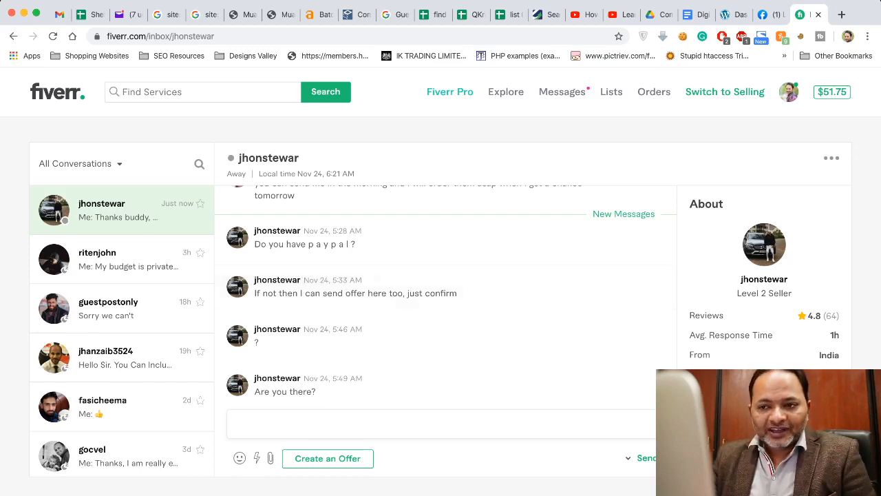
# Return to the Ahrefs batch analysis results and examine the target domains alongside their organic traffic, rating and referring-domain metrics.
pyautogui.click(319, 15)
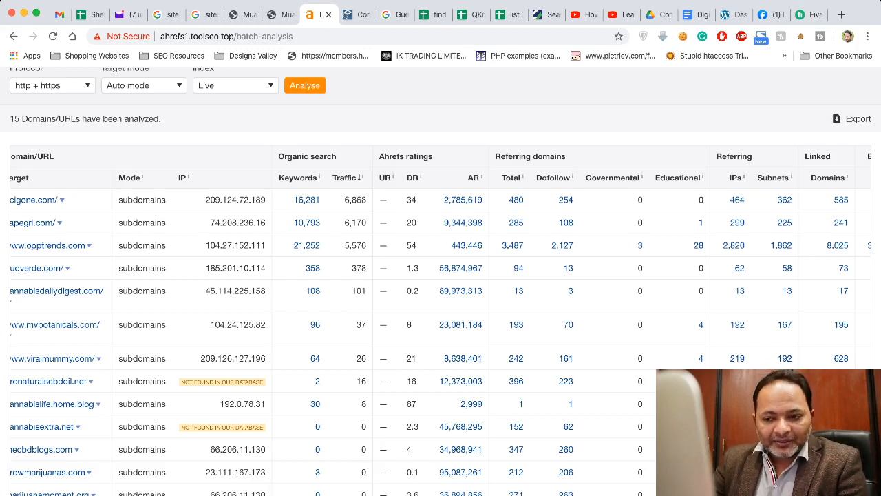
pyautogui.hscroll(-2, 440, 324)
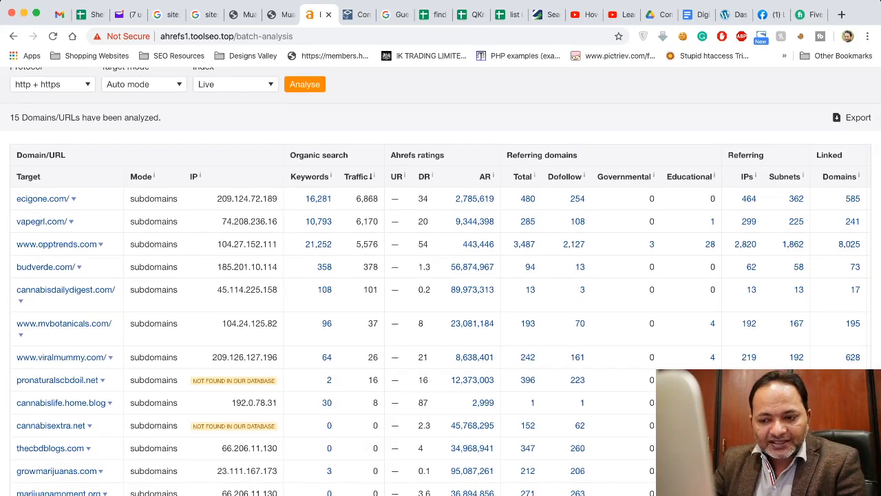
pyautogui.scroll(-1, 440, 281)
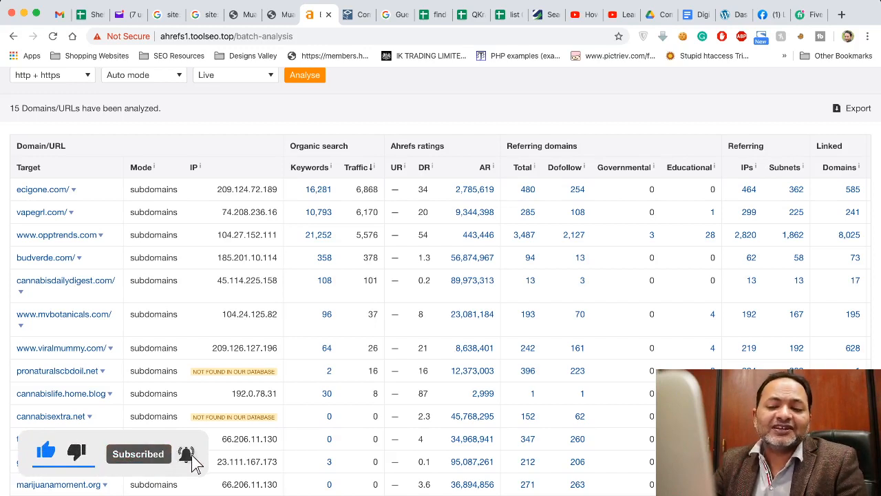
pyautogui.moveTo(379, 235); pyautogui.dragTo(356, 235)
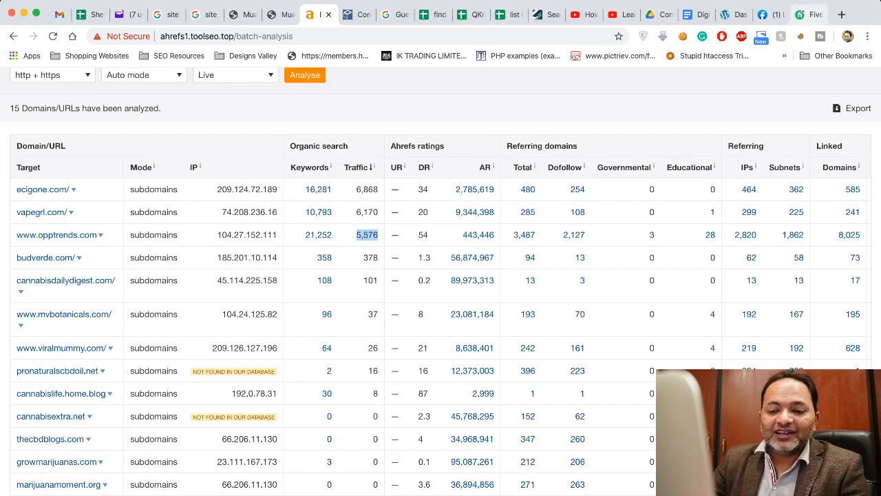
pyautogui.click(809, 14)
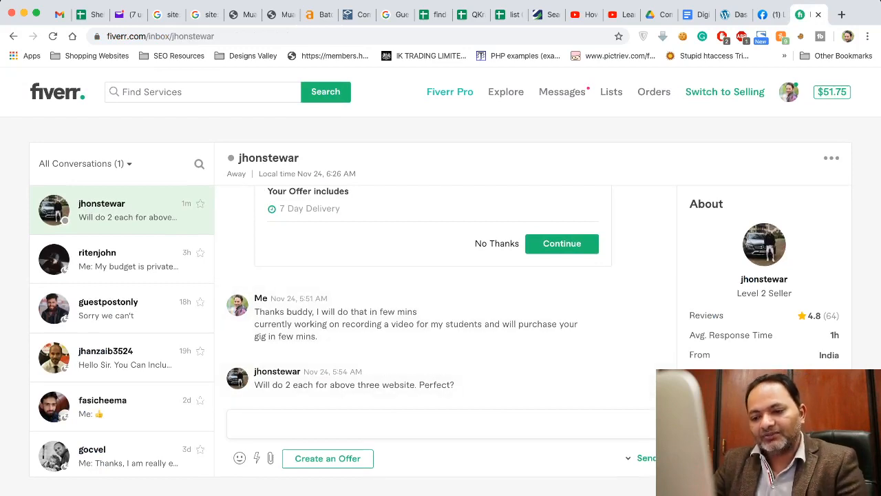
pyautogui.write('yes.')
pyautogui.press('Return')
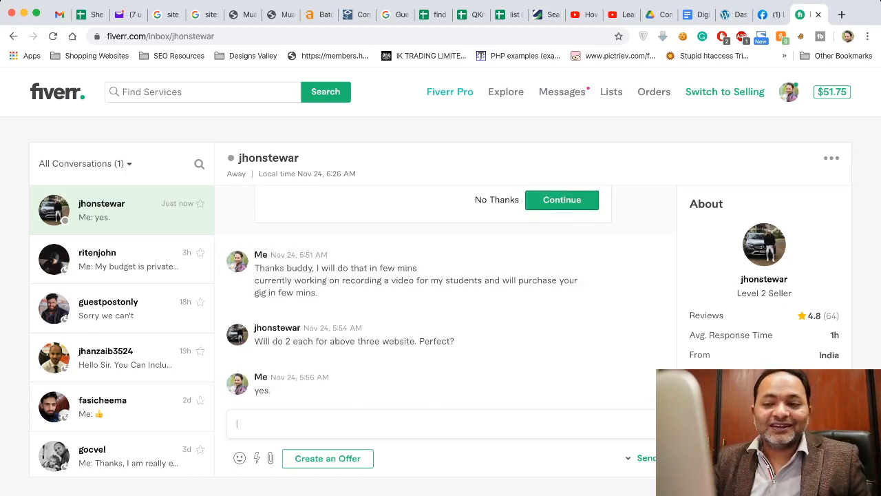
# Purchase the seller's $500 custom guest-post offer with the personal balance and saved MasterCard, and open the order's requirements answer for editing.
pyautogui.press('super+r')
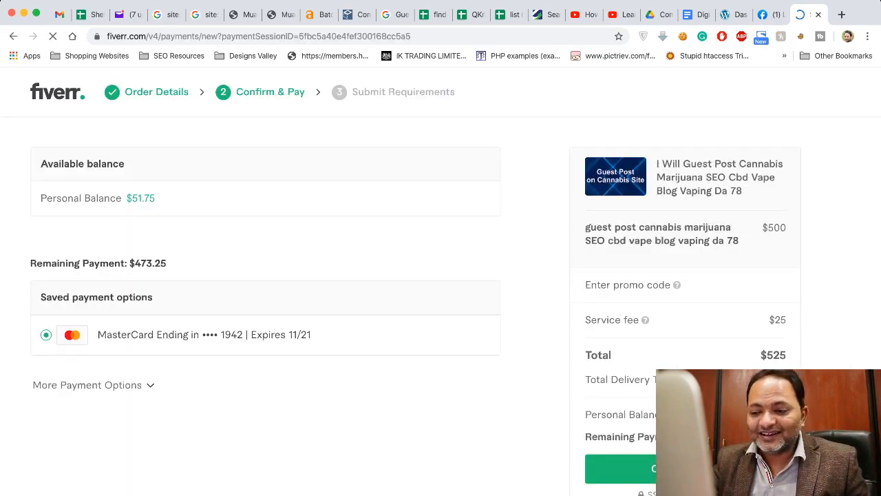
pyautogui.scroll(-2, 441, 275)
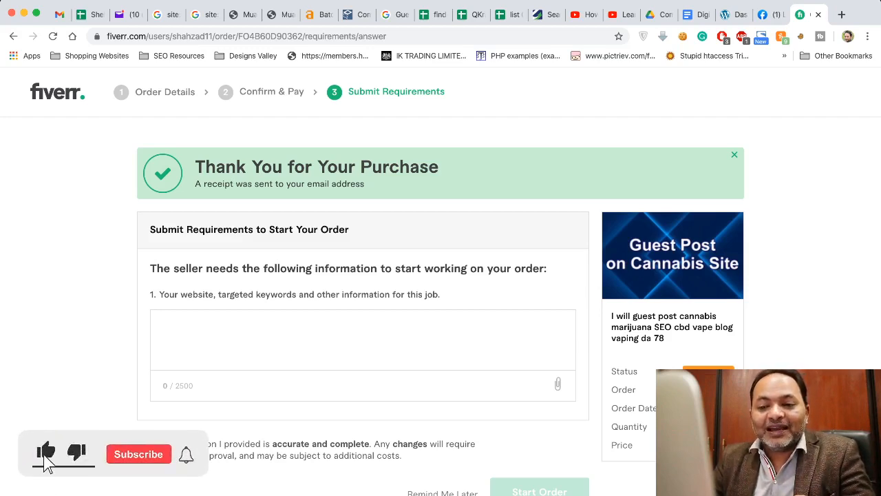
pyautogui.click(363, 339)
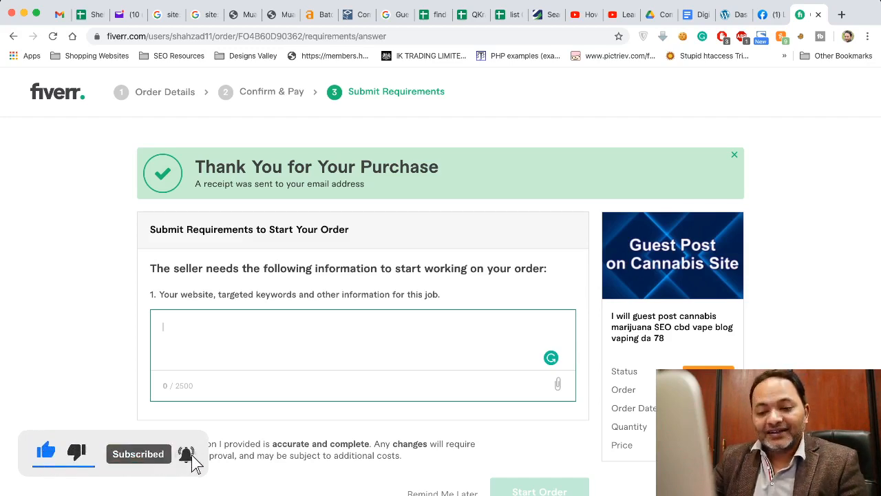
pyautogui.press('super+Tab')
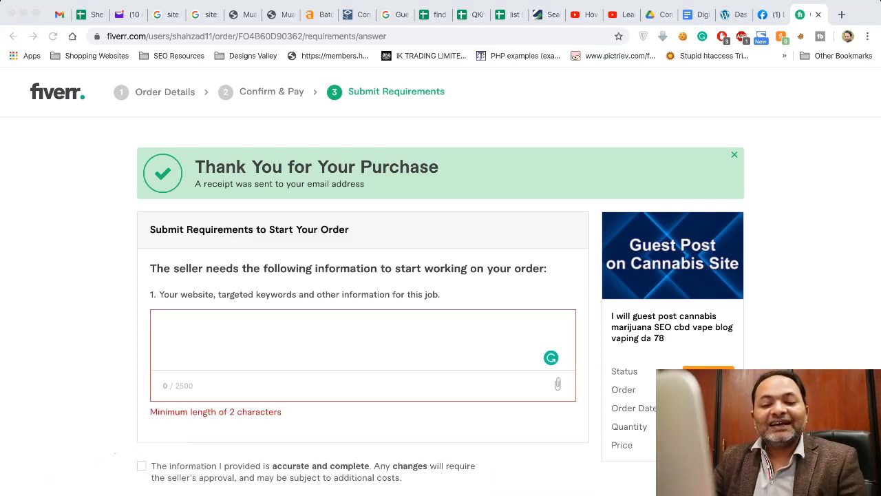